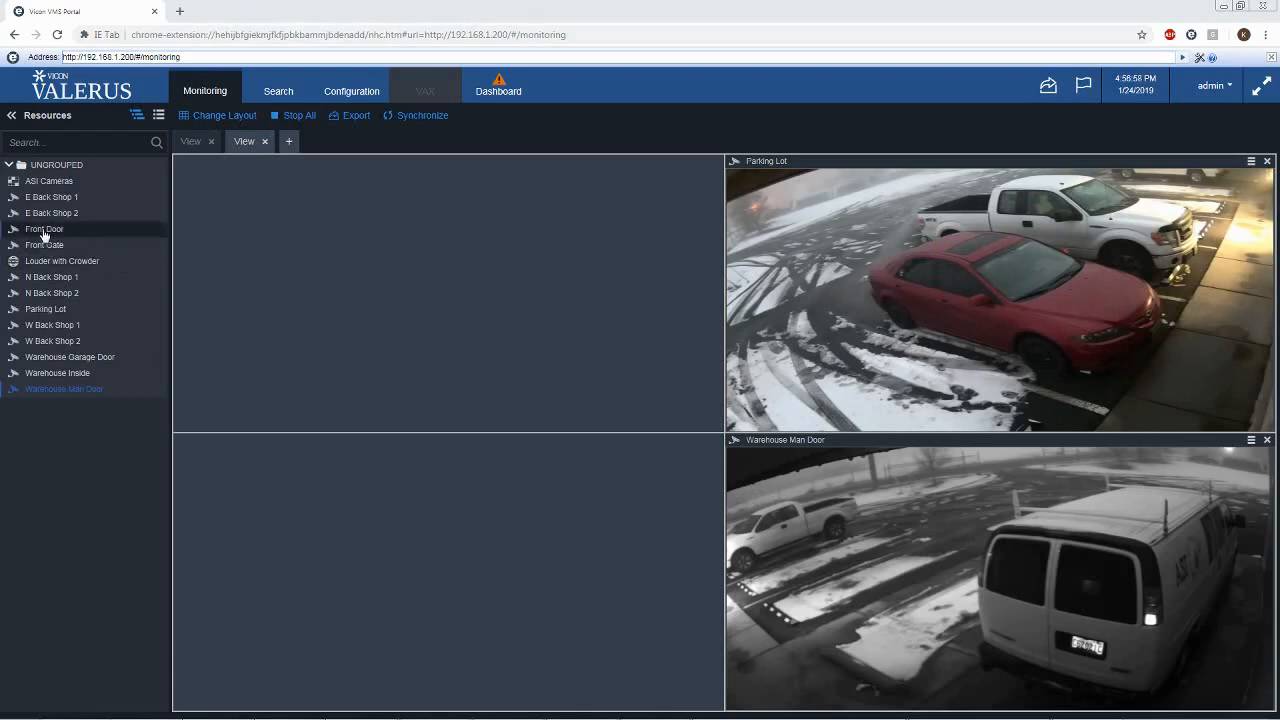
- Show the Front Door and Front Gate cameras in the two empty panes of the view
drag(43, 232, 407, 222)
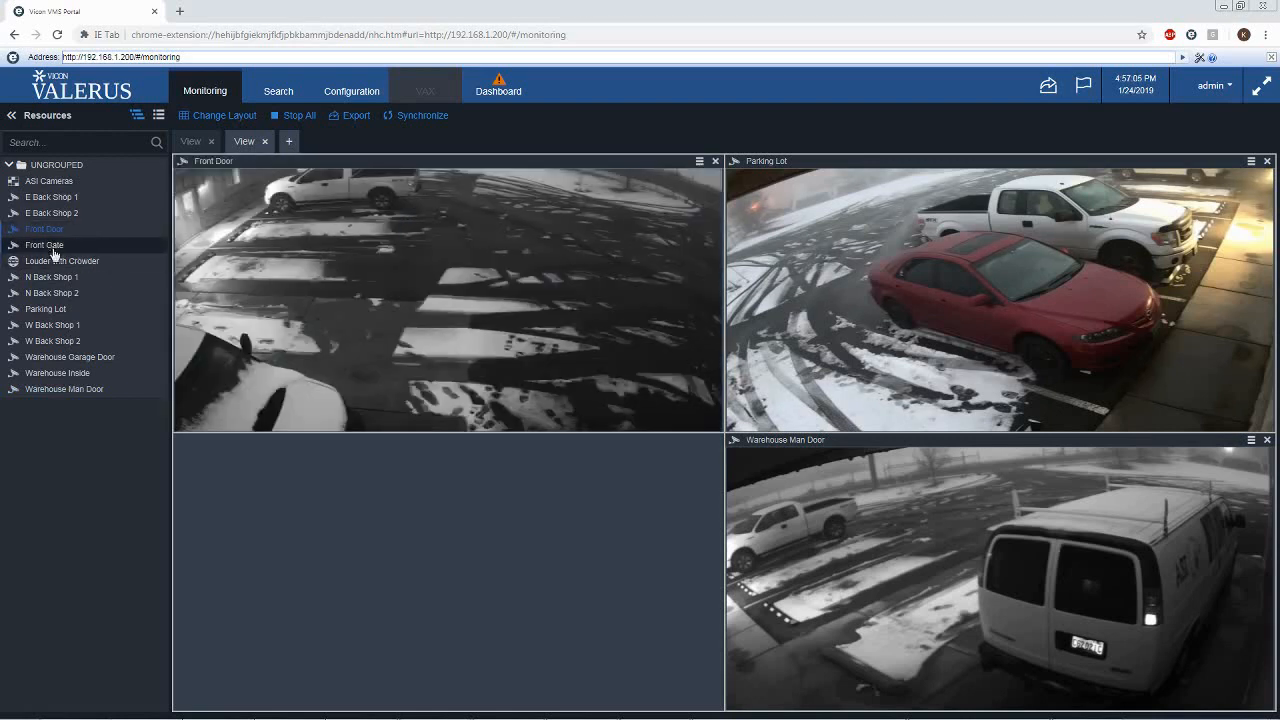
drag(55, 254, 341, 527)
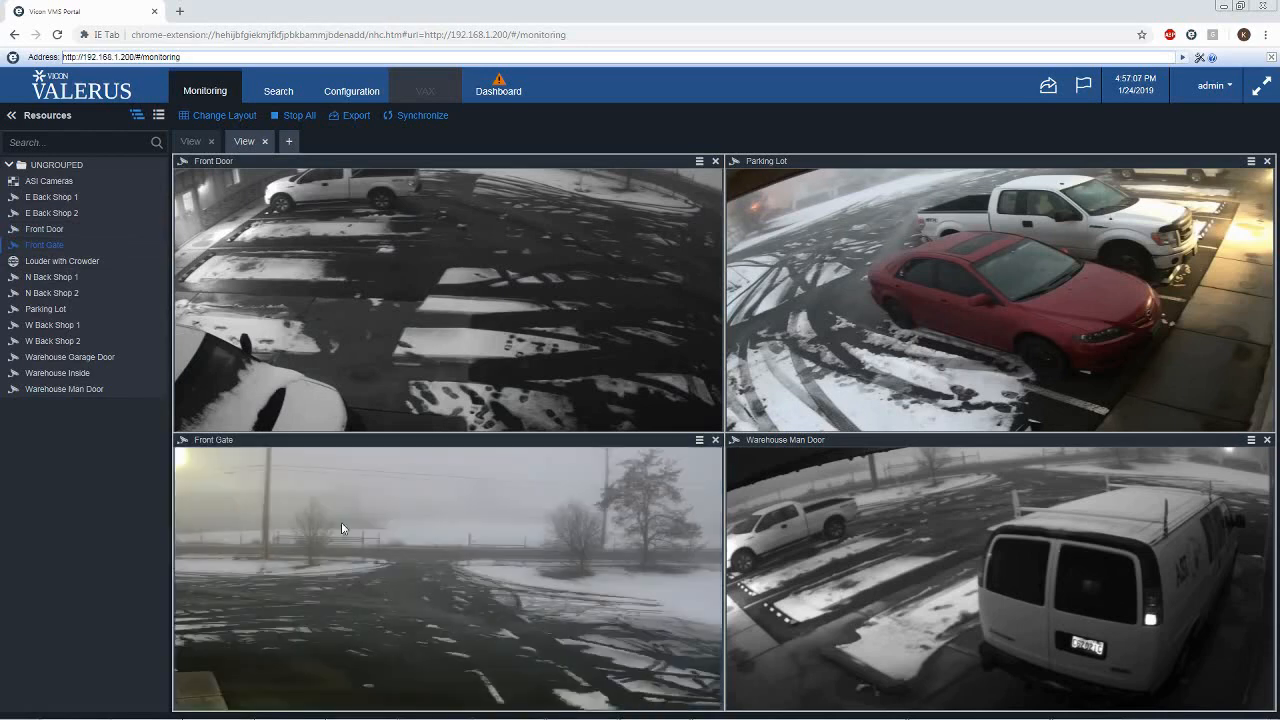
- Open the recorded-video playback timeline on the Parking Lot camera
click(1167, 161)
click(1167, 161)
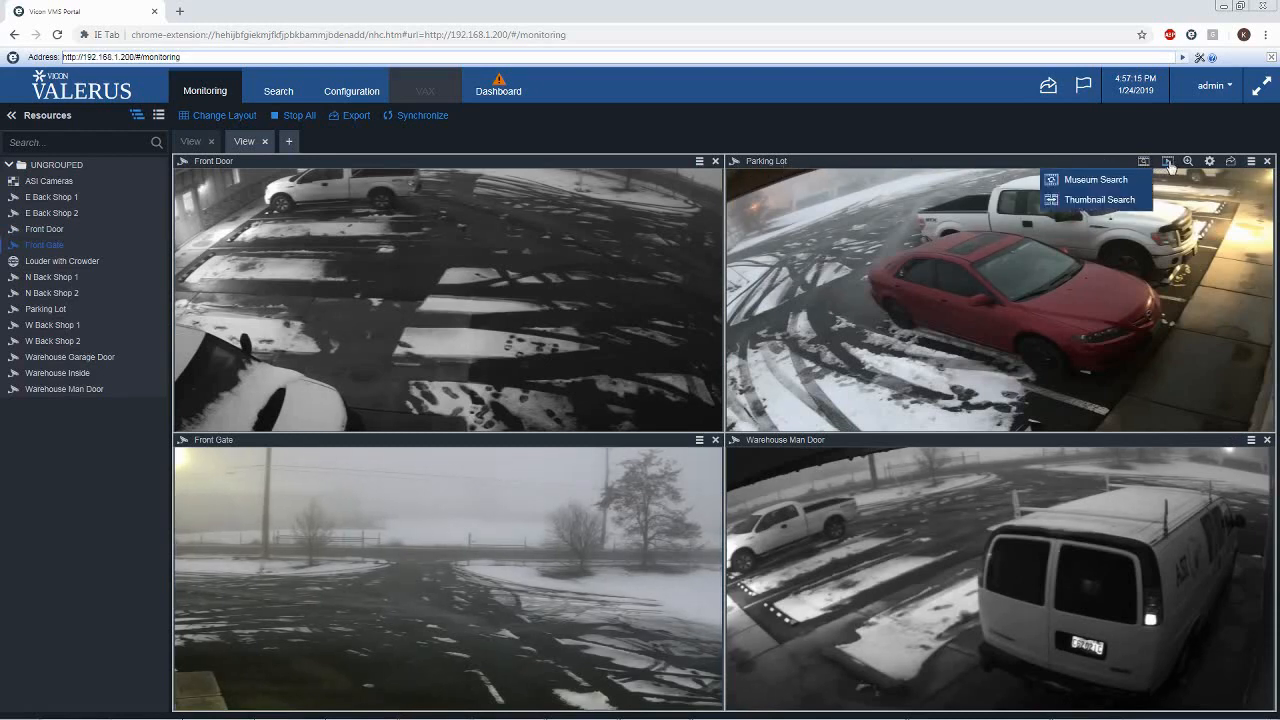
click(1169, 166)
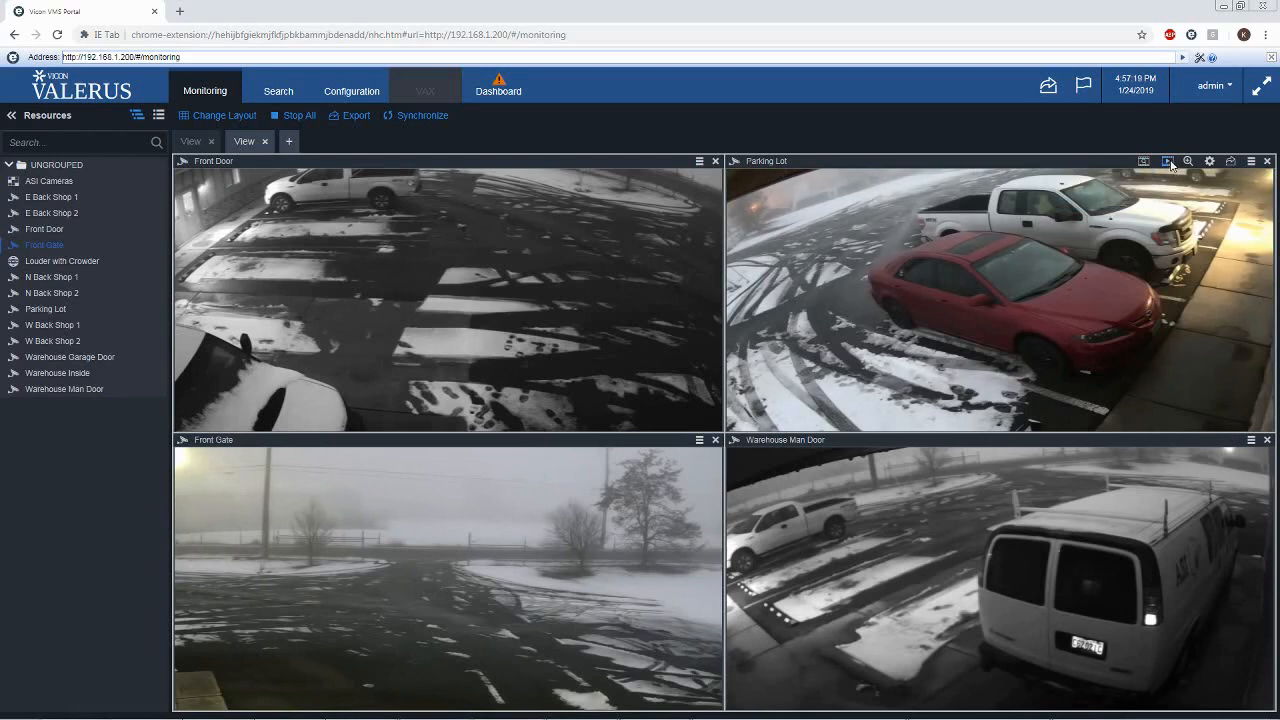
click(1170, 164)
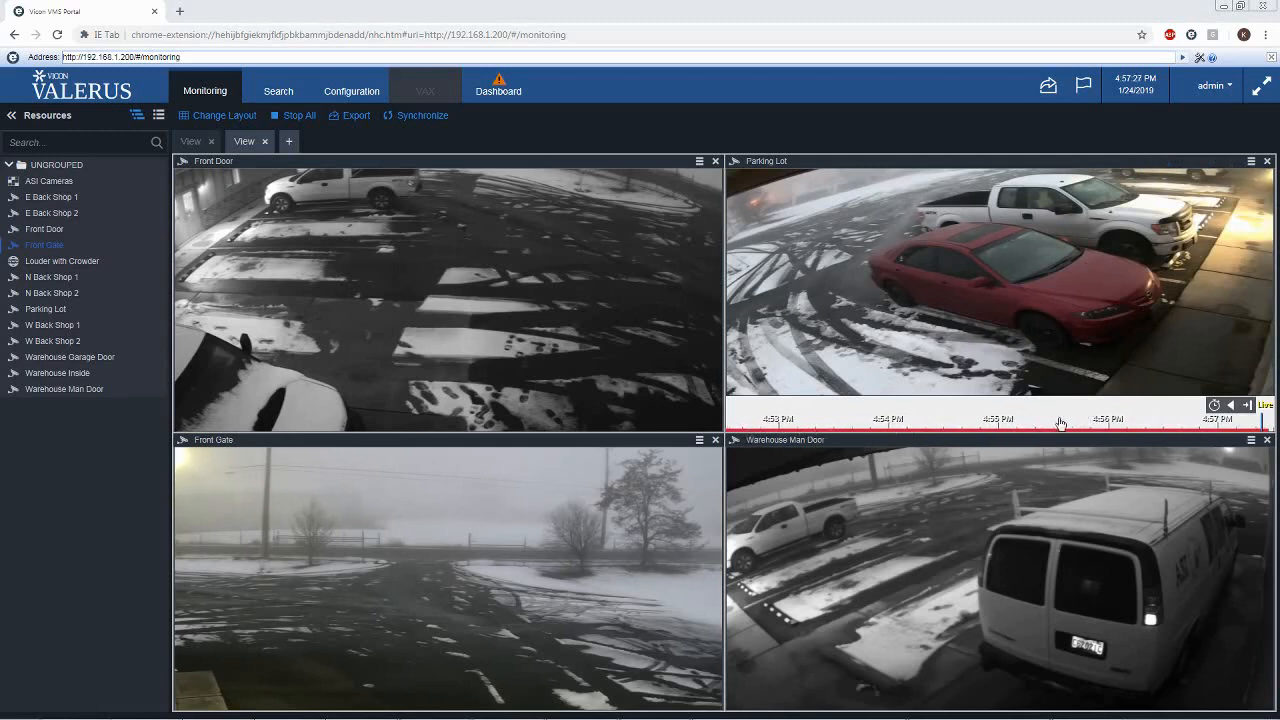
- Widen the Parking Lot playback timeline until it spans about 24 hours
scroll(1060, 422, down, 3)
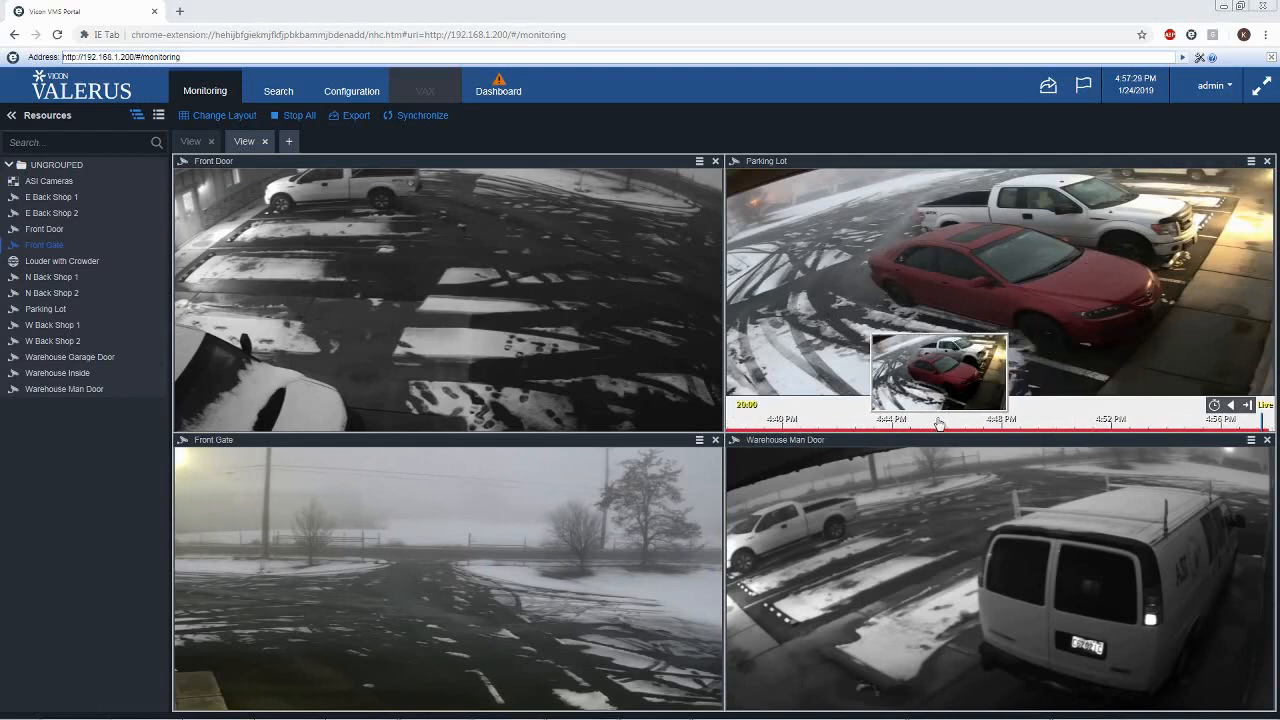
scroll(939, 424, down, 2)
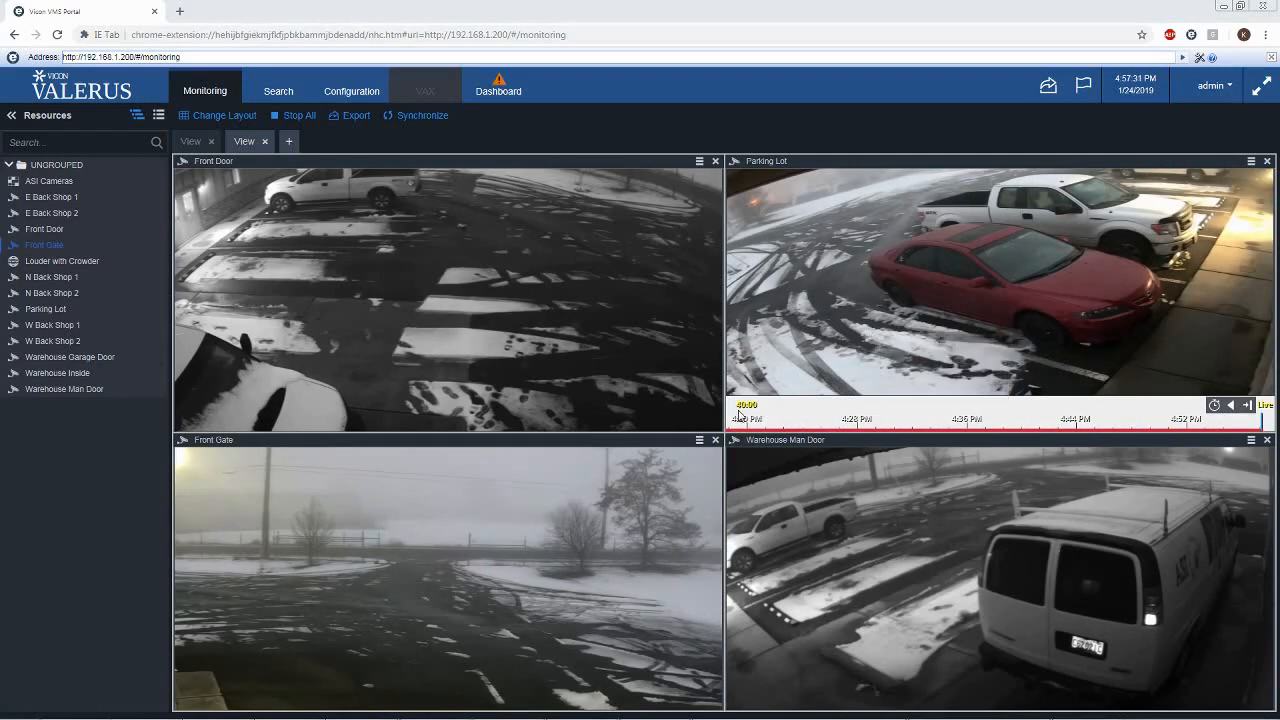
scroll(777, 425, down, 1)
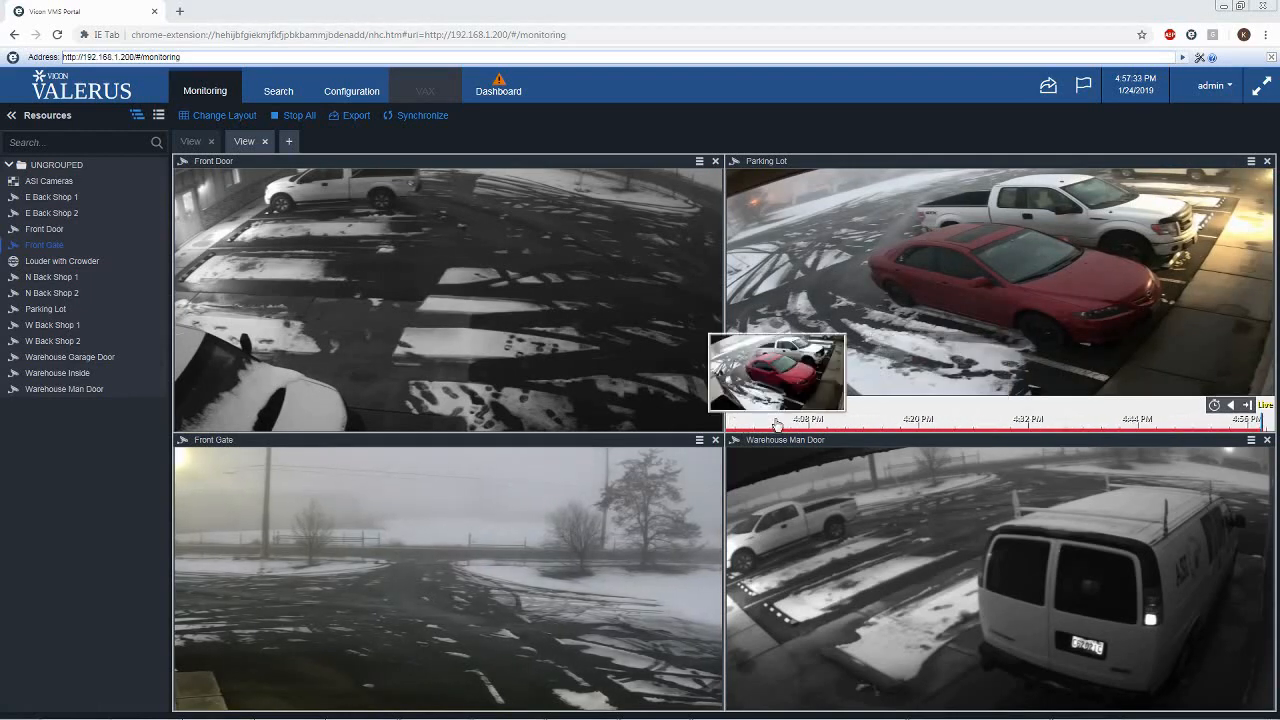
scroll(966, 422, down, 4)
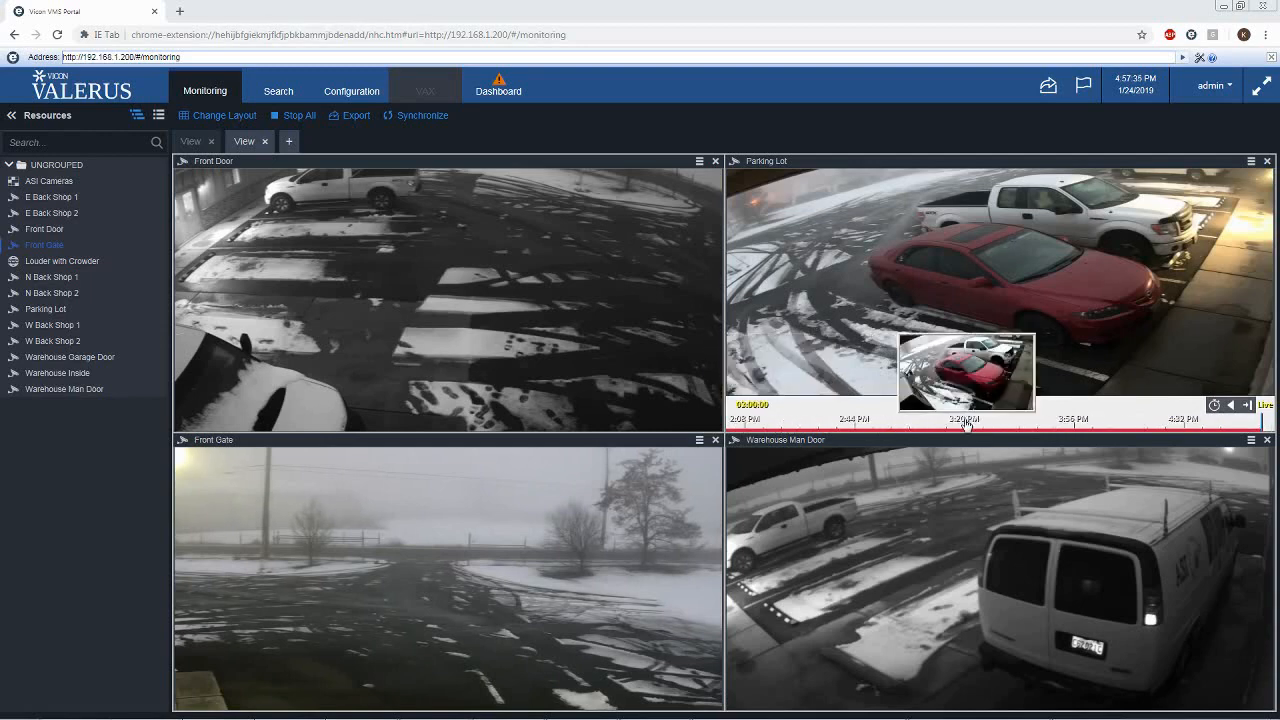
scroll(966, 423, down, 2)
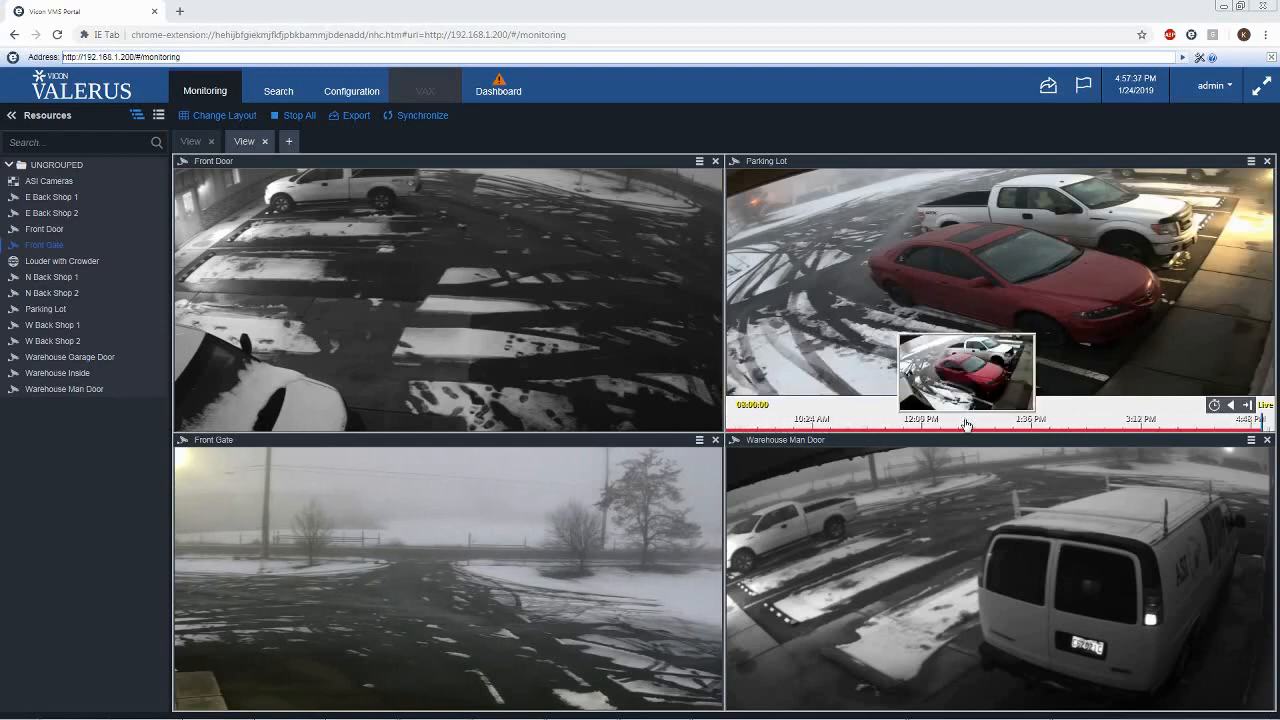
scroll(966, 423, down, 4)
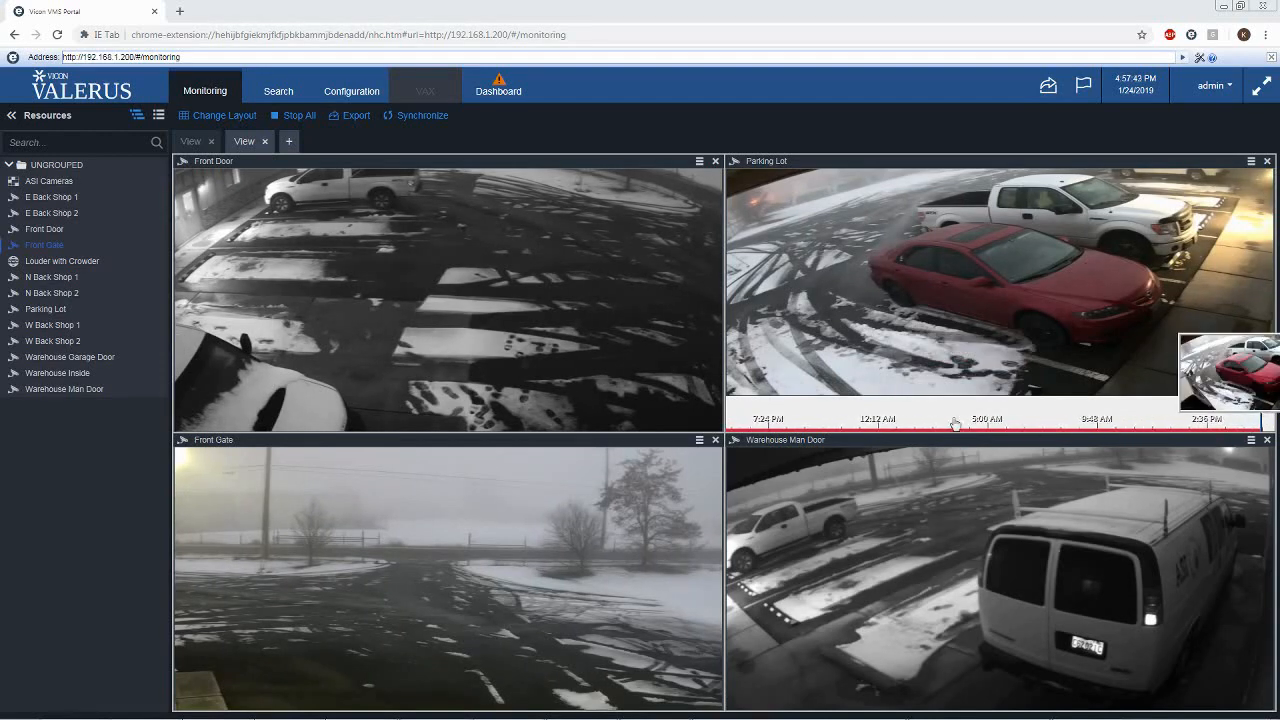
drag(955, 424, 920, 417)
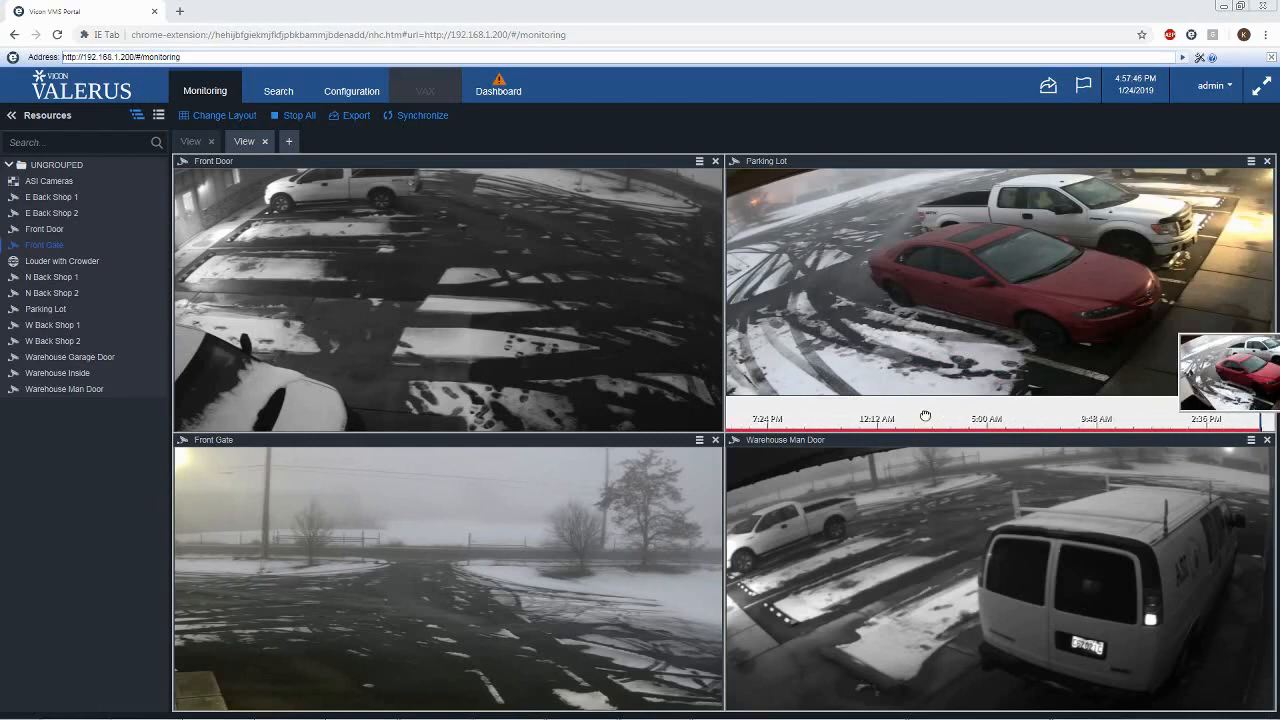
- Review Parking Lot footage from several times on 1/24/2019, including about 5:58 AM and 8:39 AM, finishing near 2:04 PM
click(1234, 428)
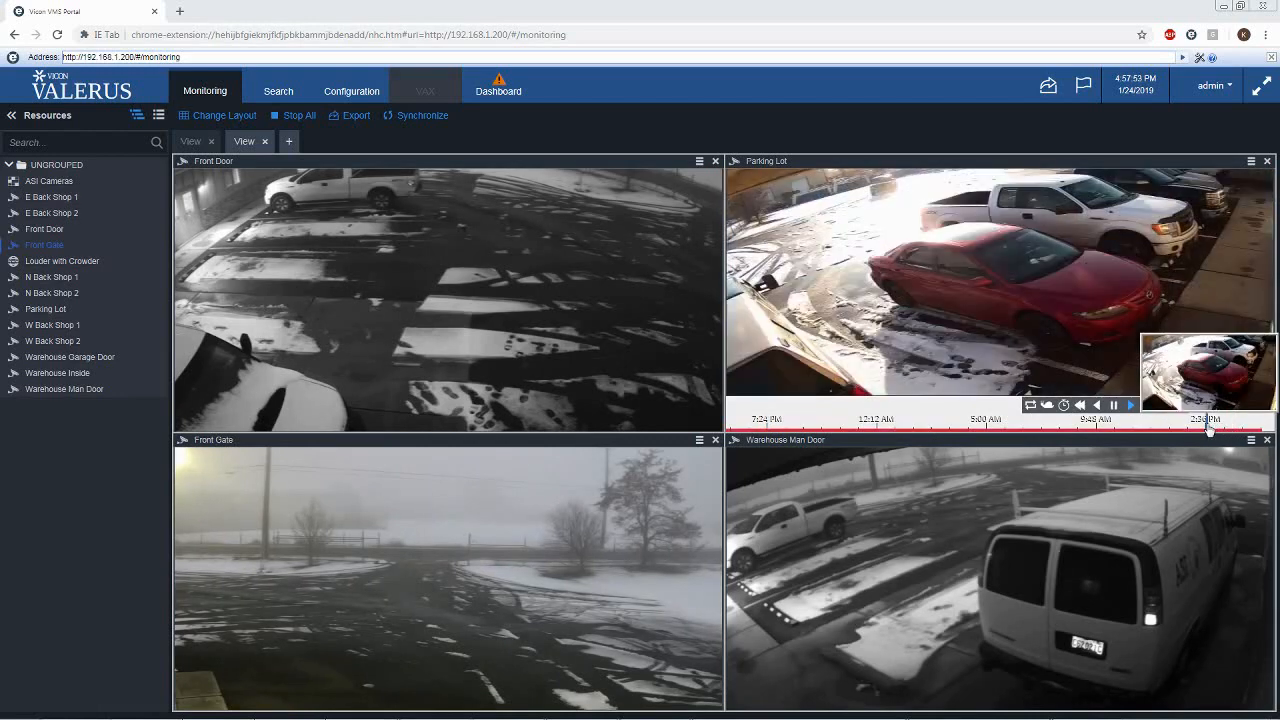
click(1207, 428)
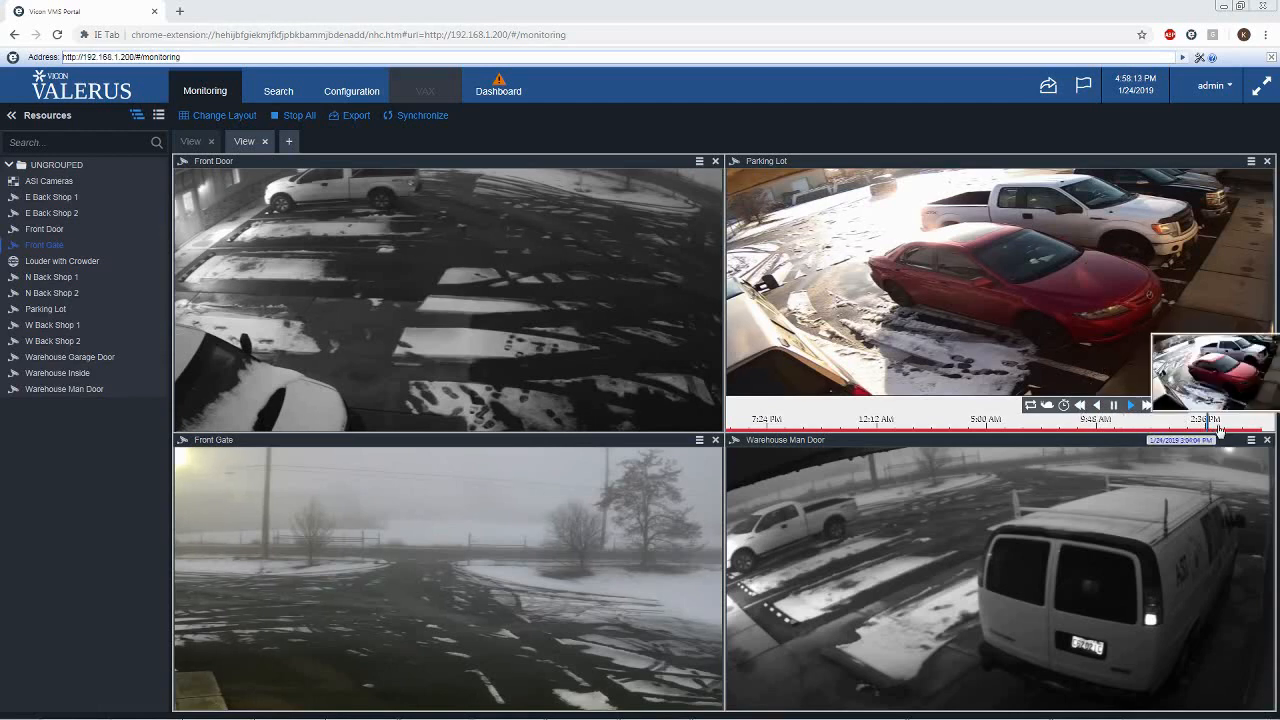
click(1009, 430)
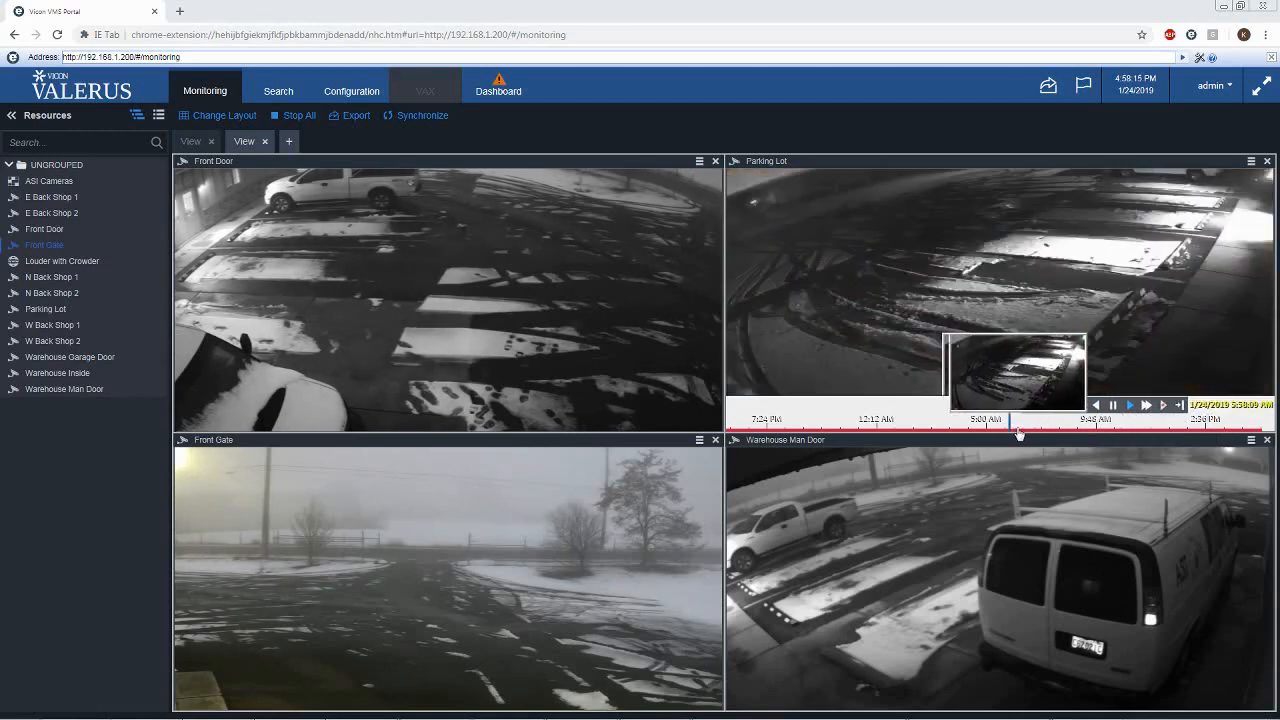
click(1071, 430)
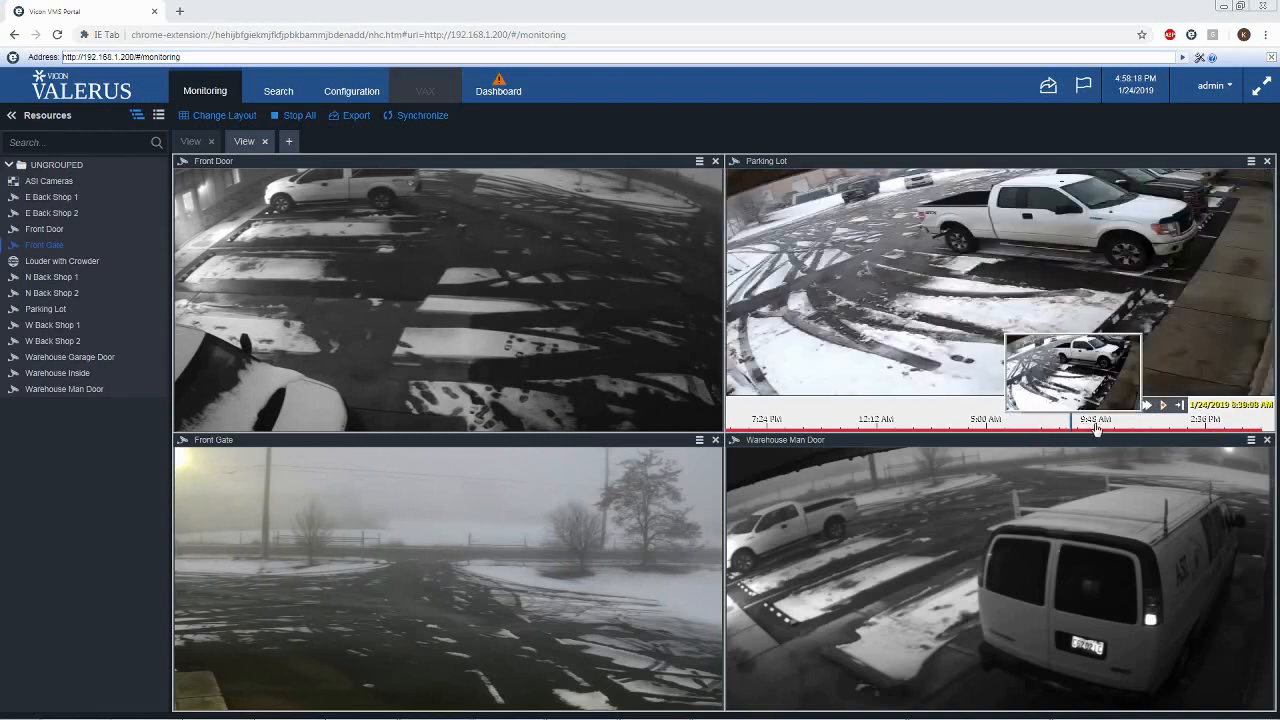
click(1165, 429)
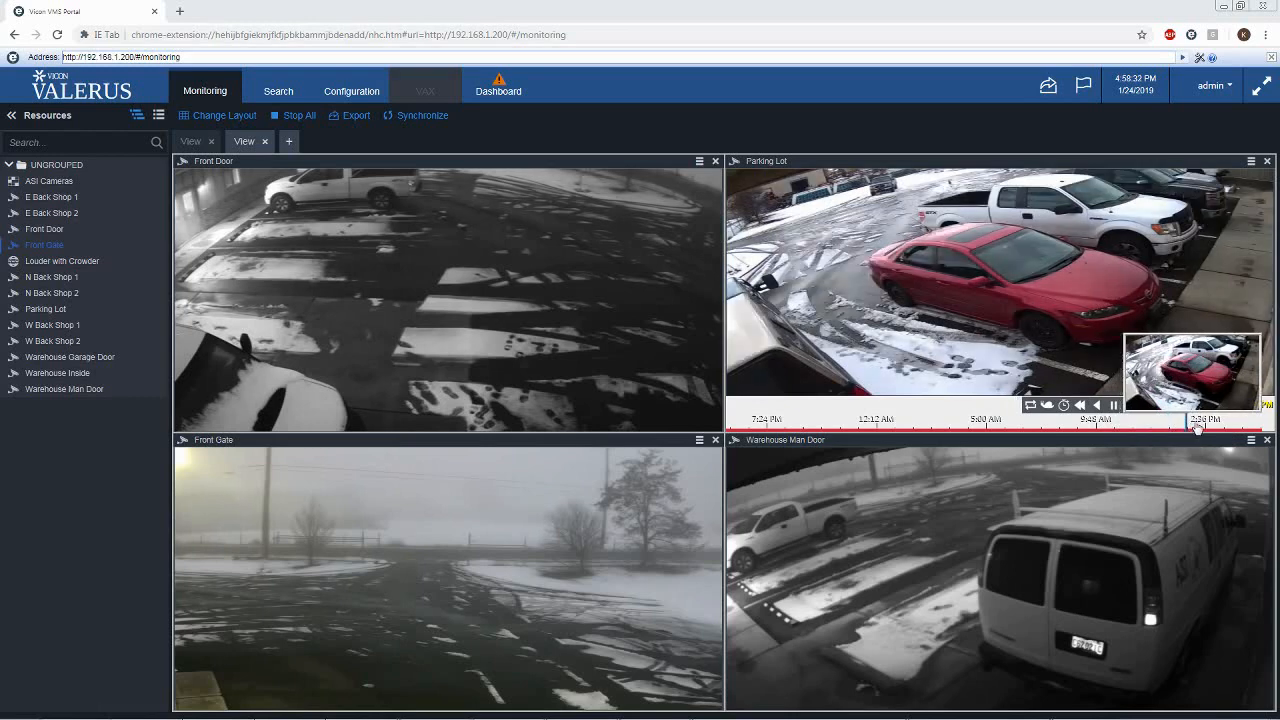
click(1191, 428)
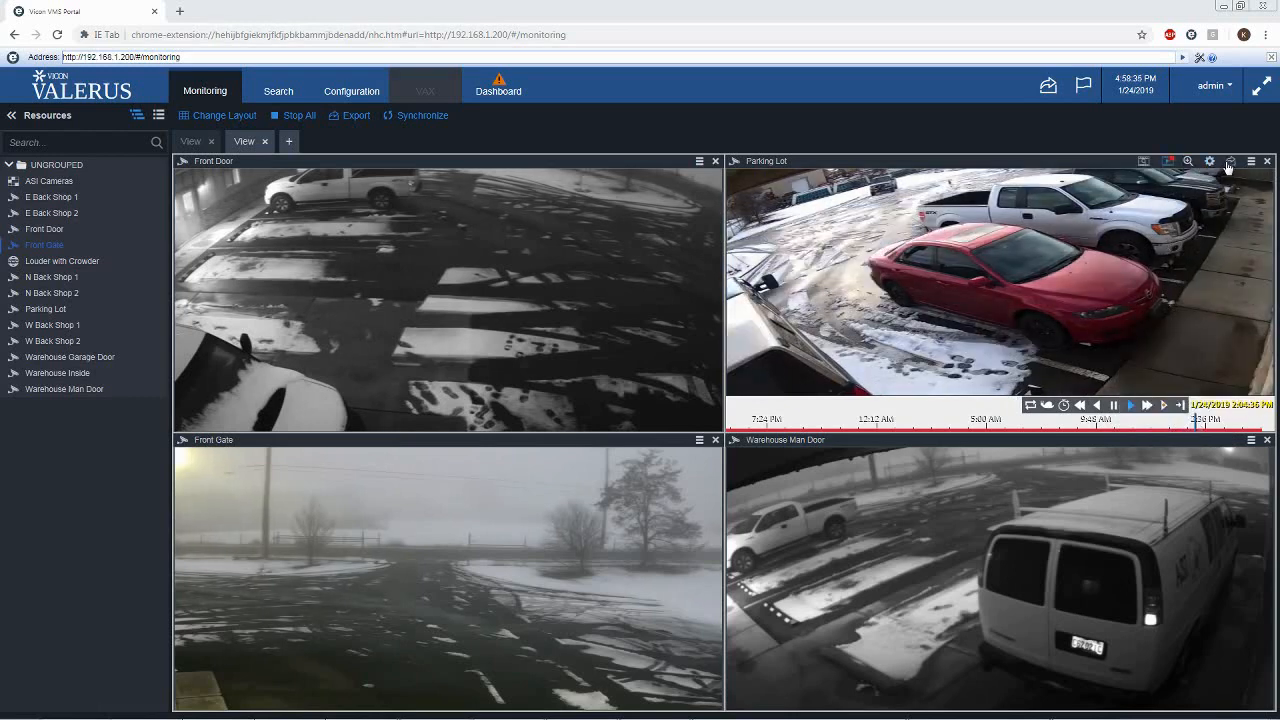
- Open the export form for the Parking Lot camera and check which resources can be added, without adding any
click(1232, 163)
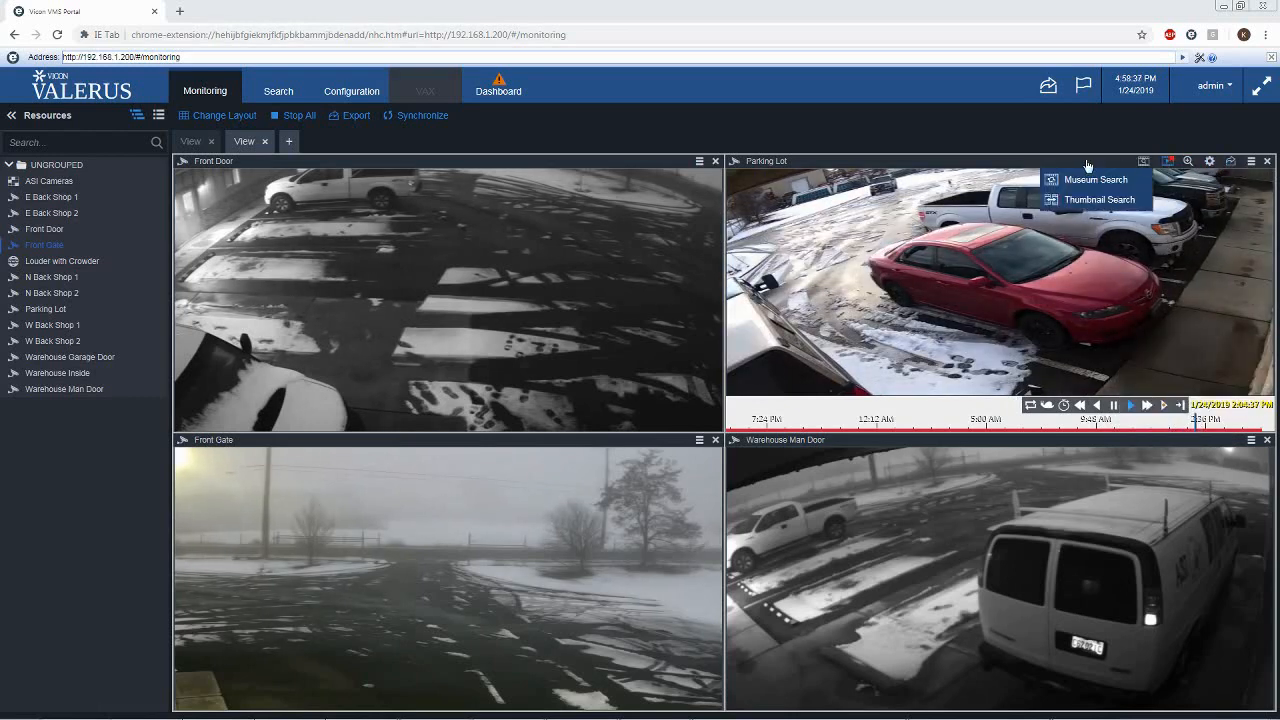
click(1231, 163)
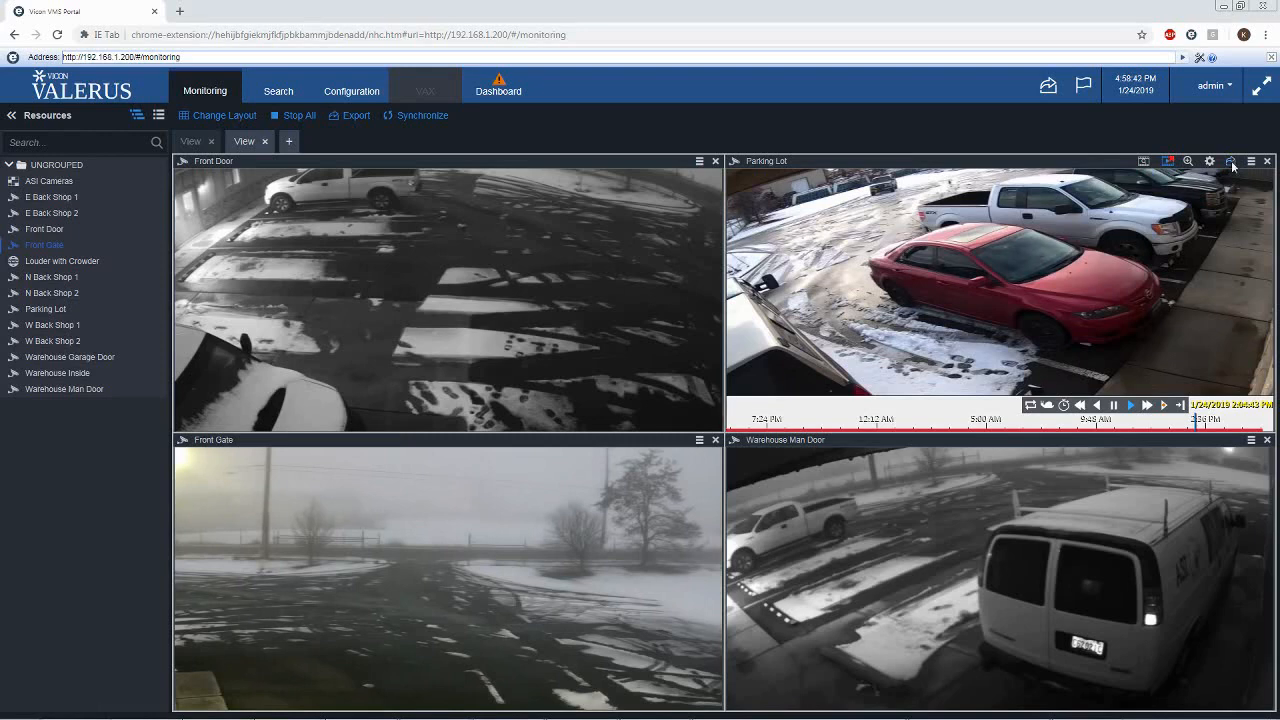
click(1231, 162)
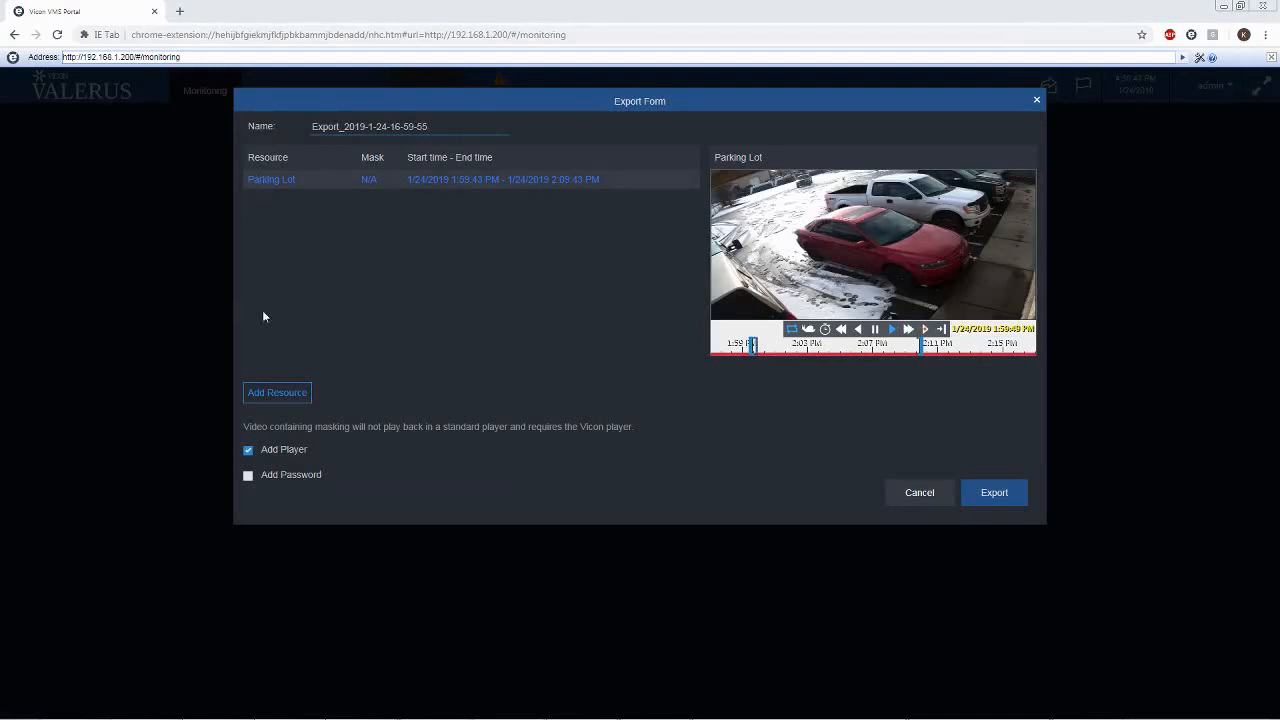
click(278, 396)
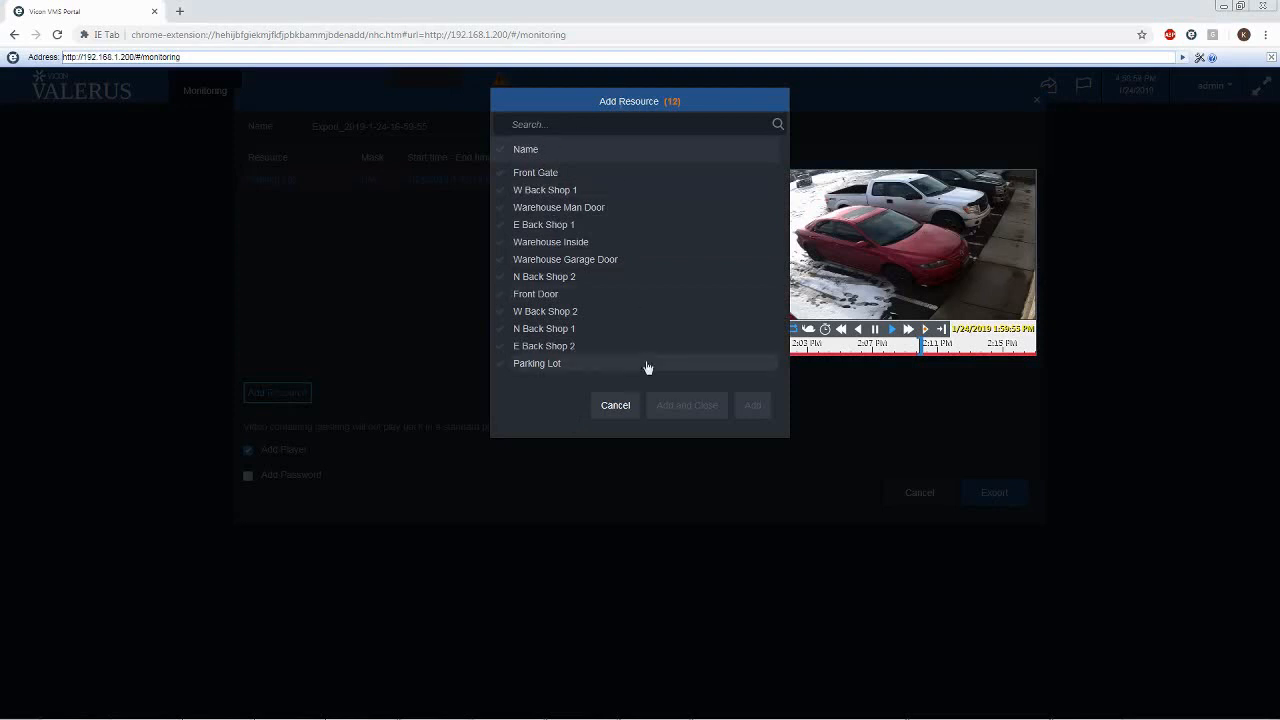
click(616, 406)
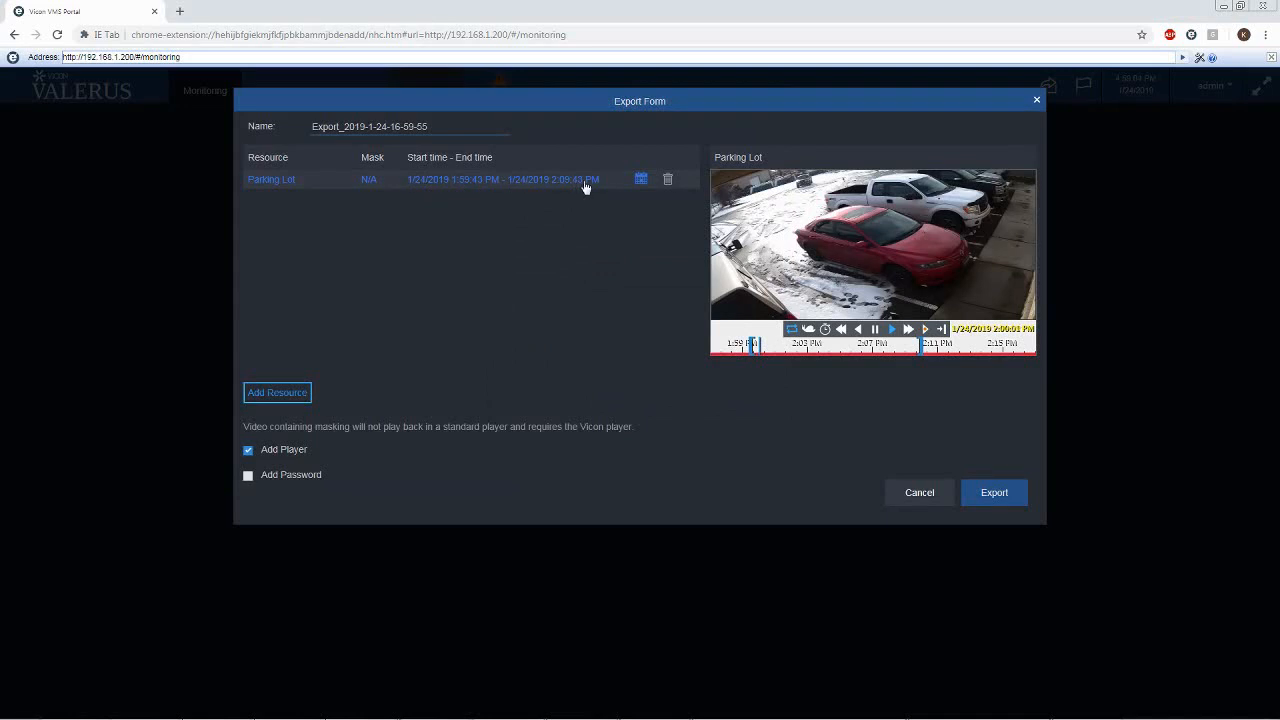
- Set the Parking Lot export range on 1/24/2019 to start at 2:00:00 PM and end at 2:05:00 PM, and apply it
click(641, 180)
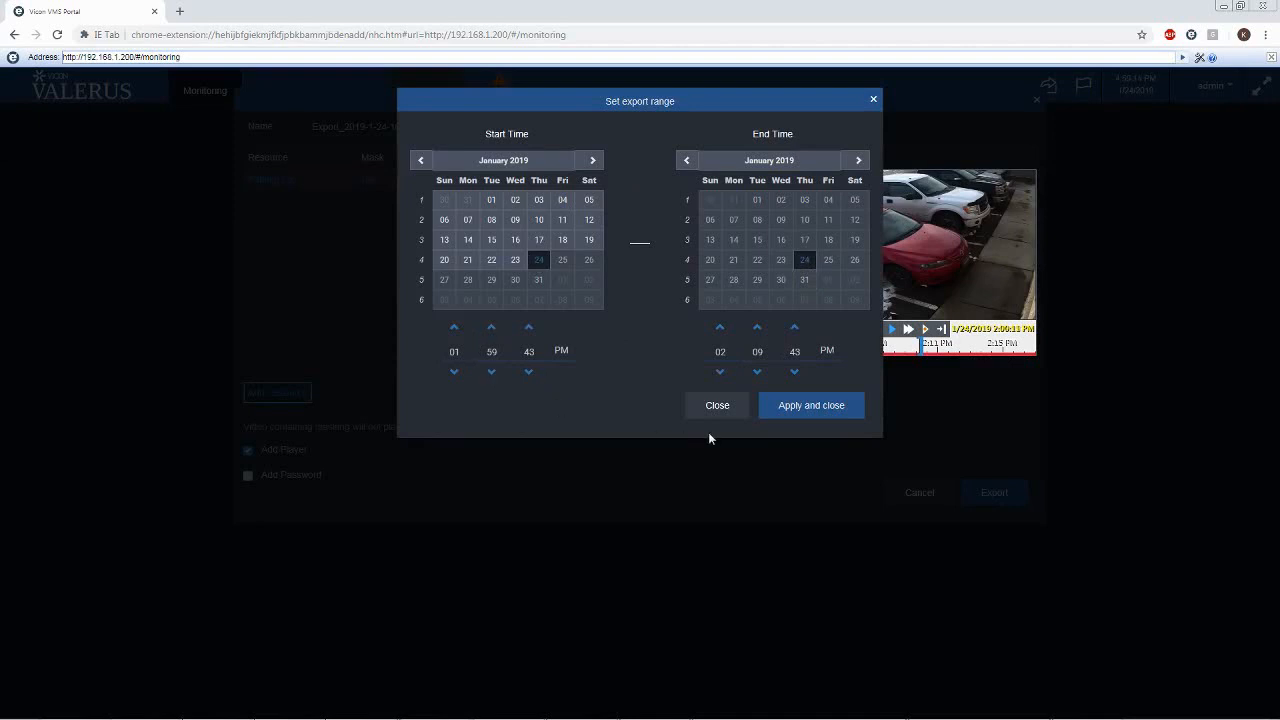
double_click(460, 353)
text(2)
double_click(492, 352)
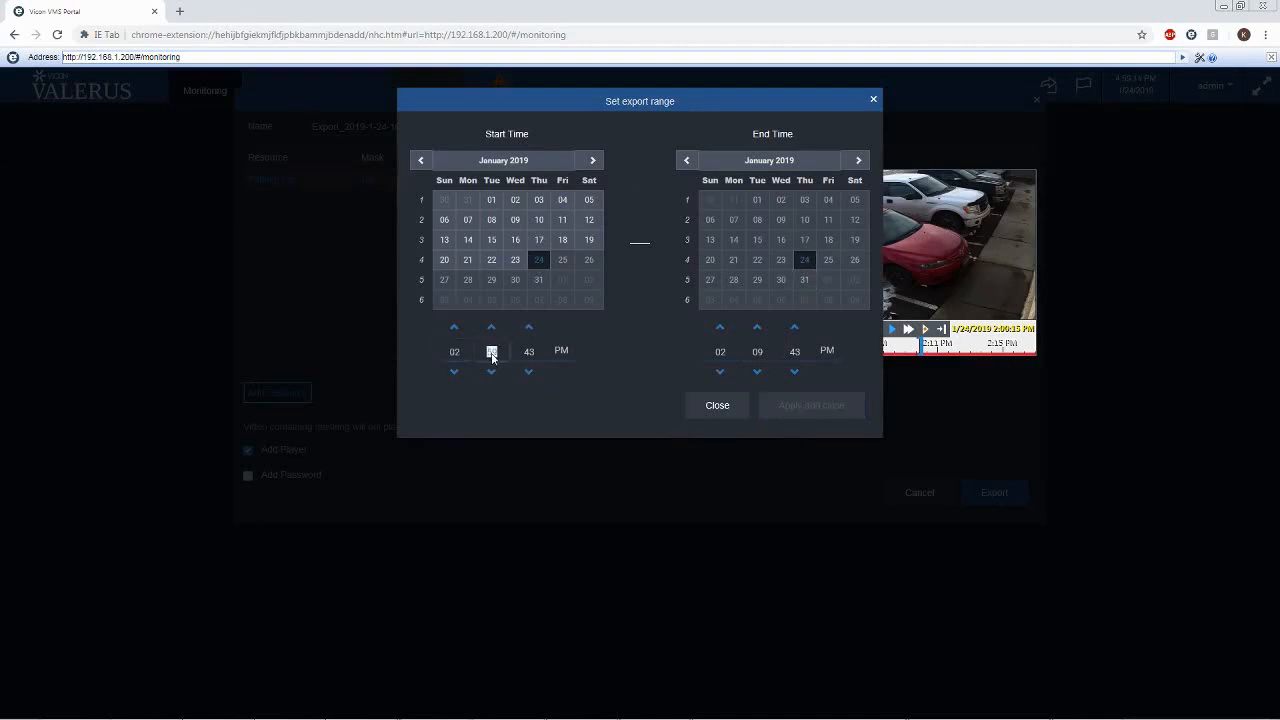
text(0)
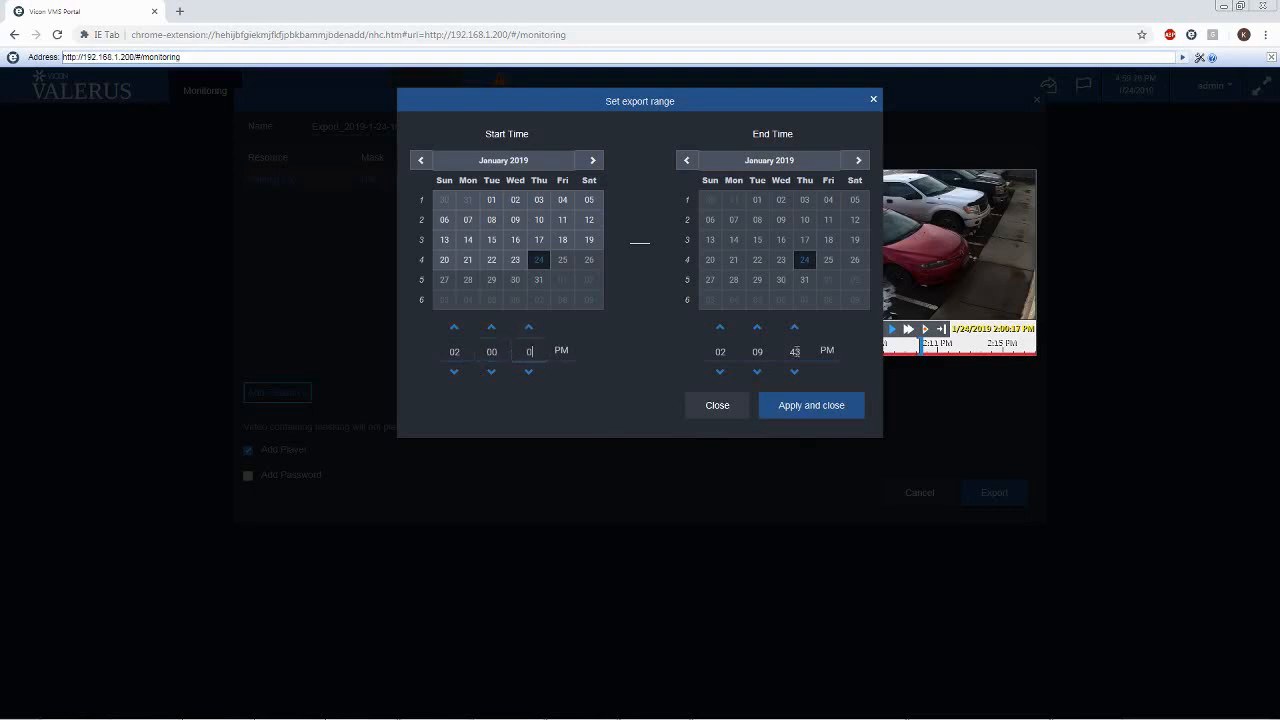
click(769, 351)
double_click(797, 351)
text(0)
click(808, 406)
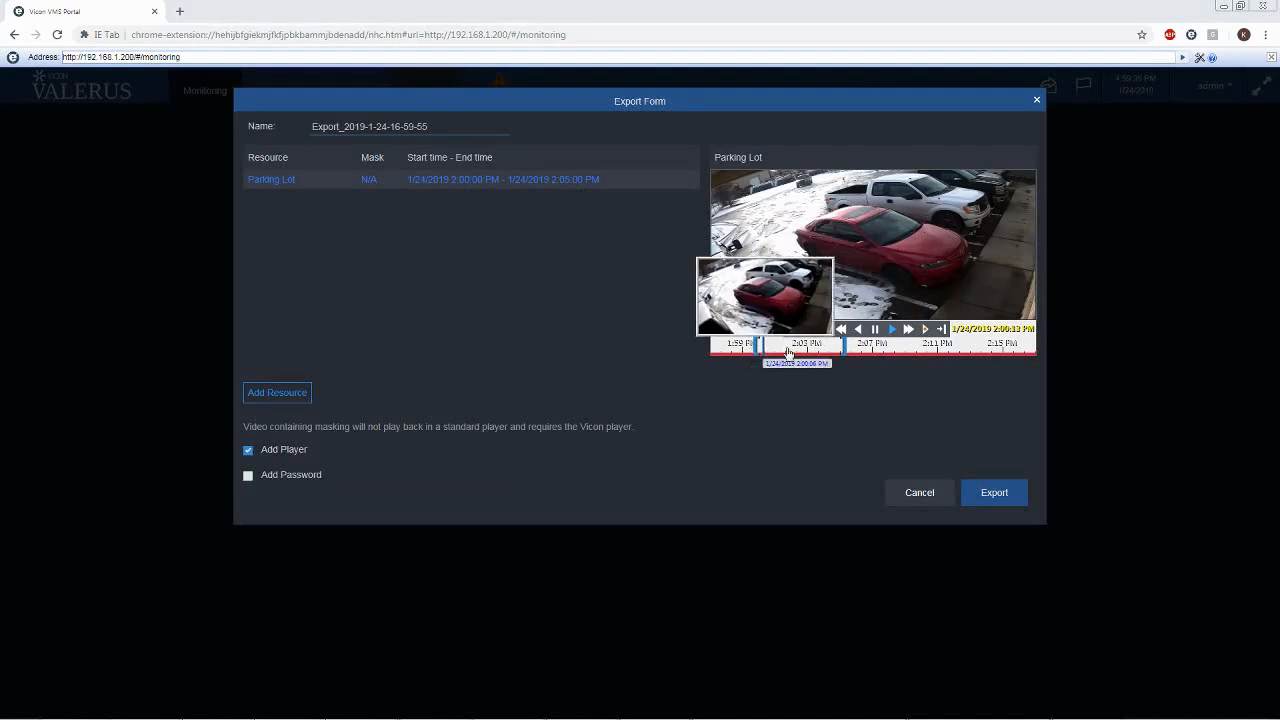
- Shift the export range markers on the Parking Lot preview timeline to about 2:51 PM through 3:10 PM
scroll(945, 354, down, 2)
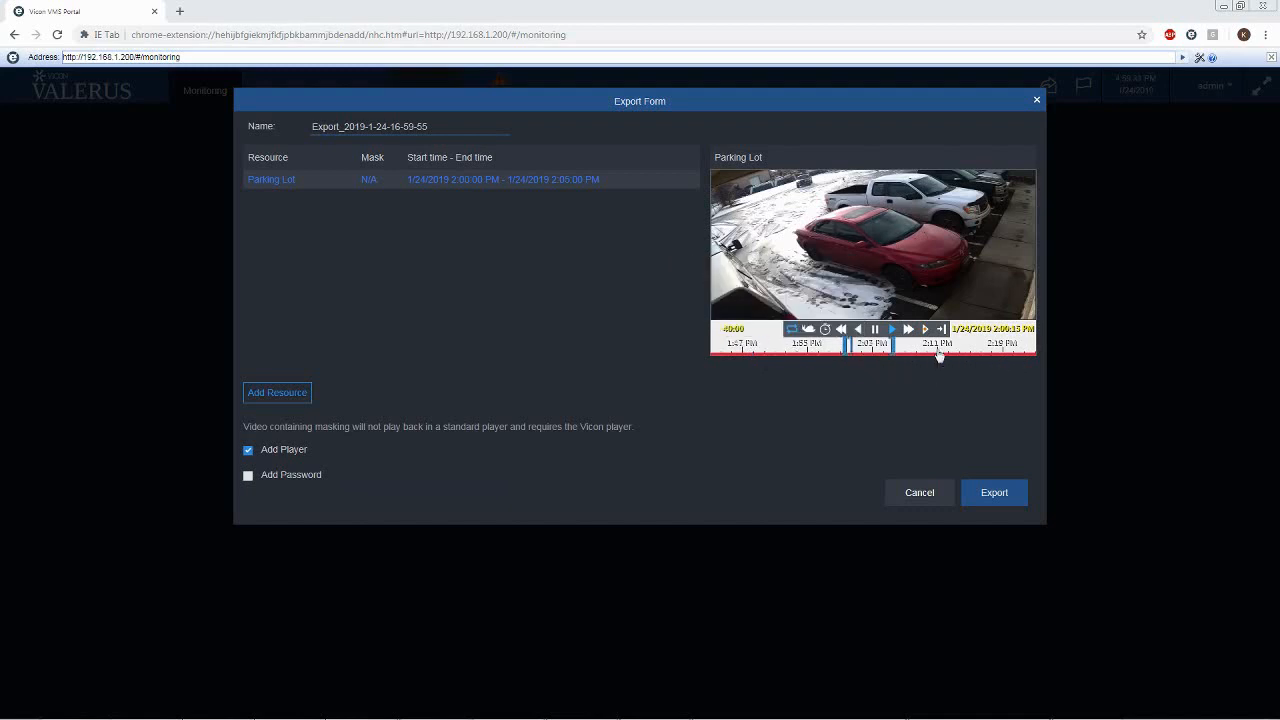
drag(978, 352, 881, 352)
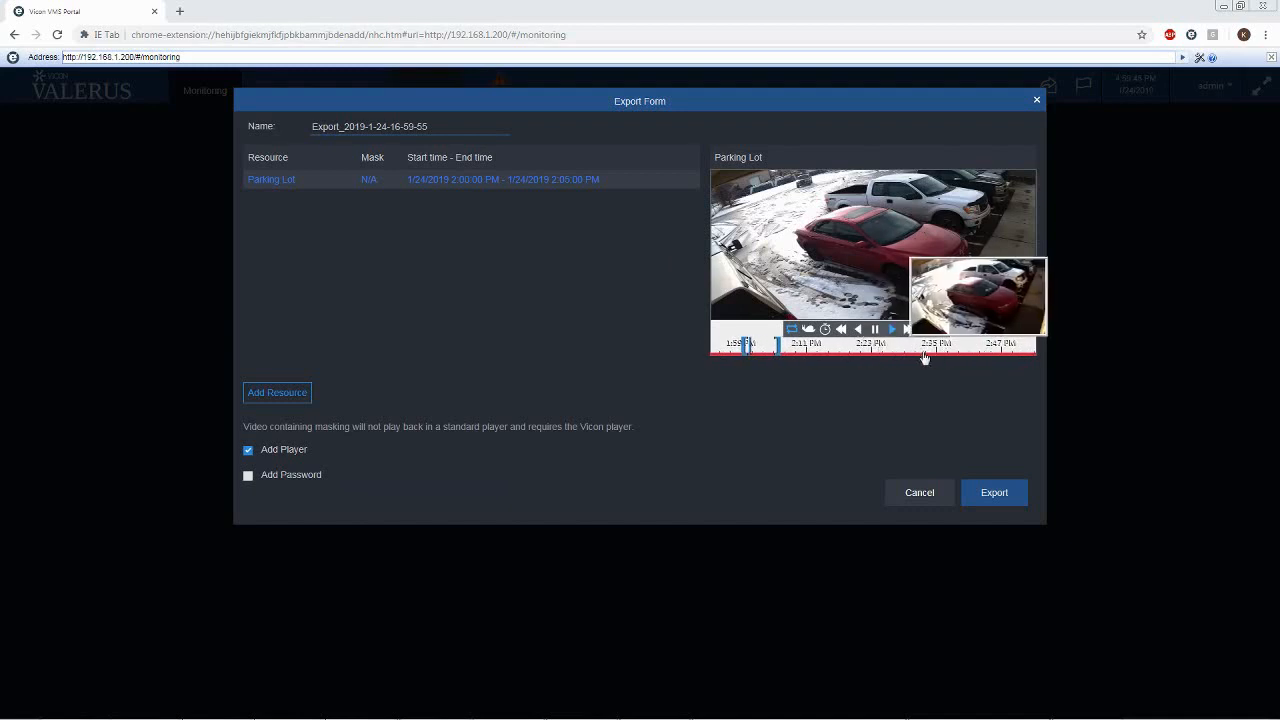
drag(781, 348, 1004, 351)
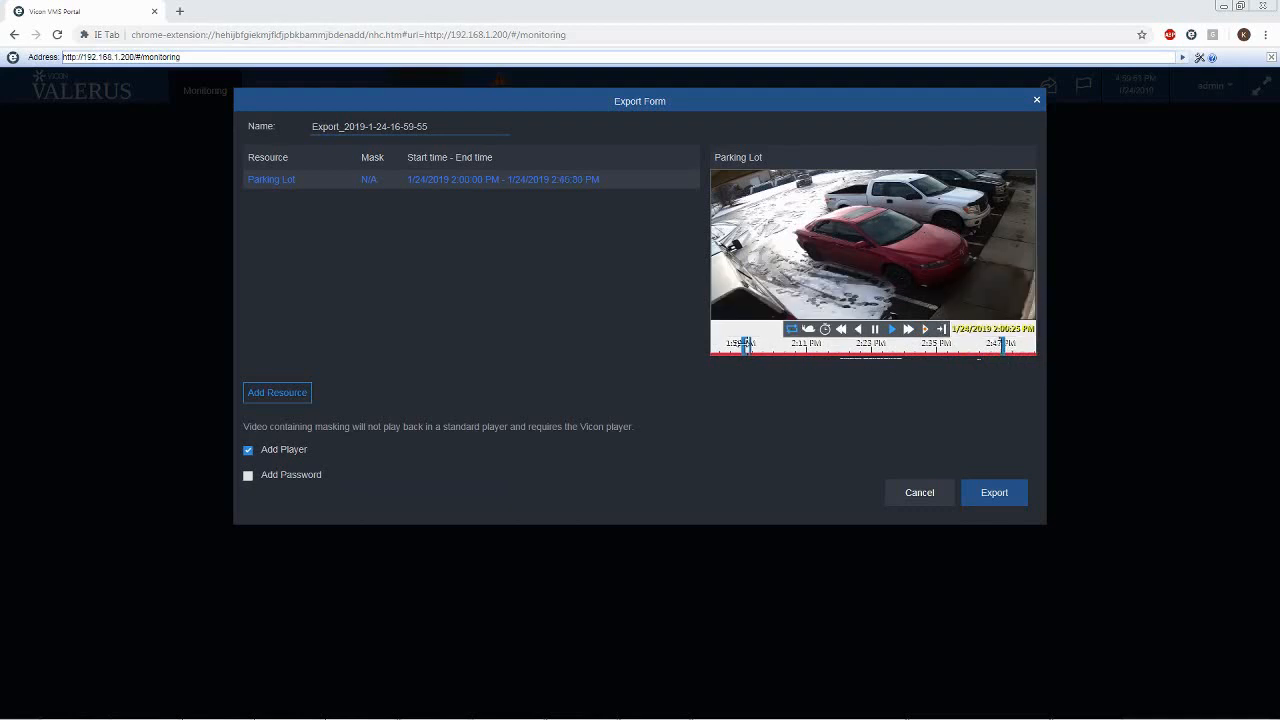
drag(746, 345, 777, 353)
drag(882, 349, 1010, 350)
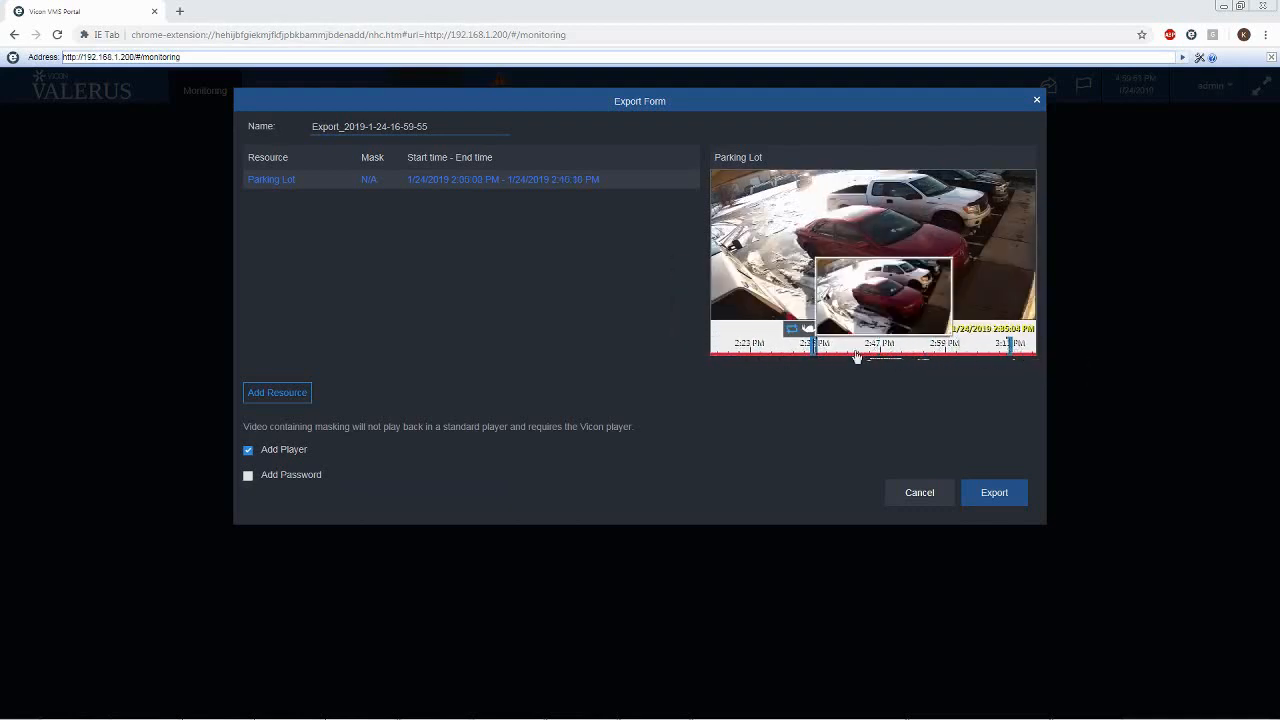
drag(812, 348, 842, 346)
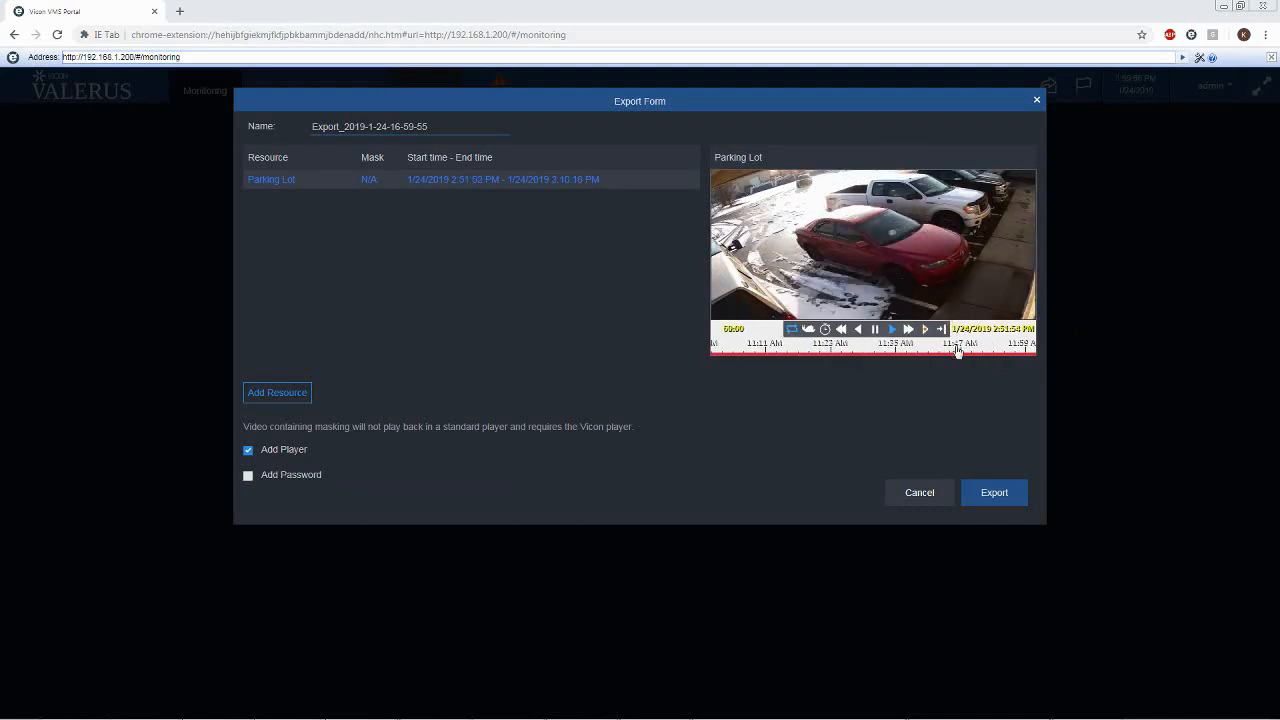
- Move the export start and end markers on the preview timeline to about 4:34 PM and 4:41 PM
scroll(958, 351, down, 1)
drag(958, 351, 904, 349)
drag(1029, 352, 987, 355)
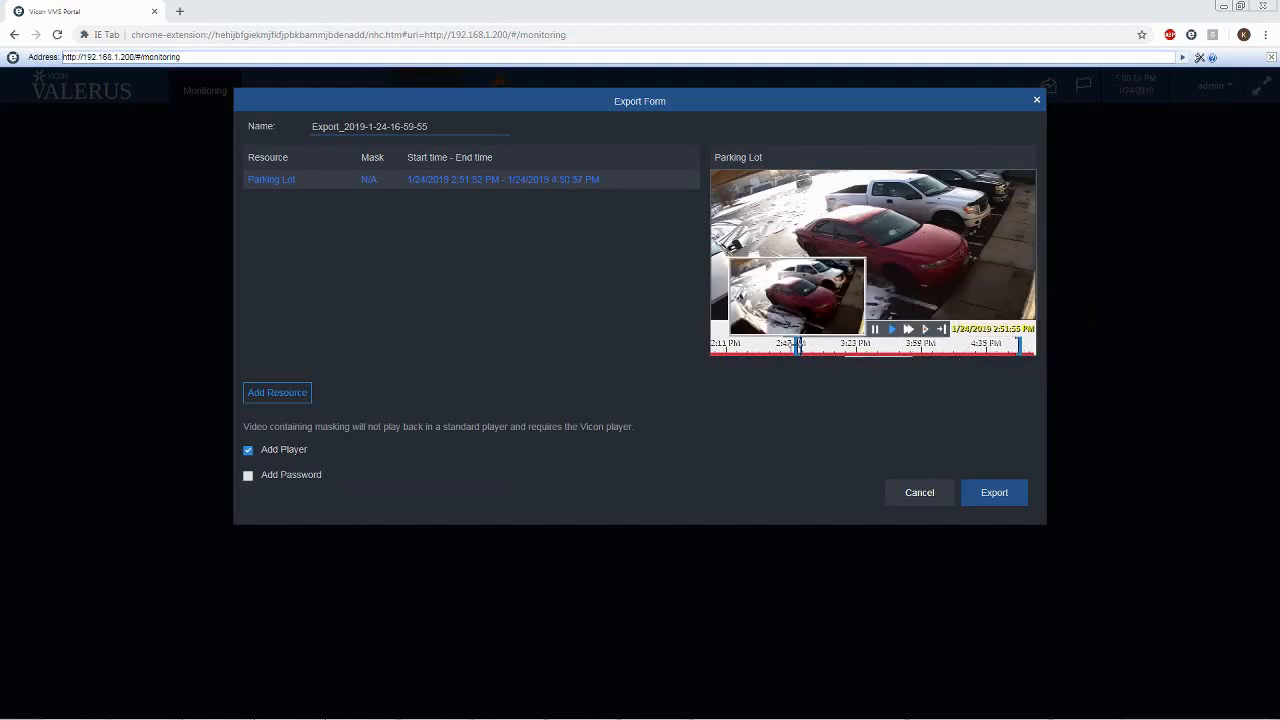
drag(797, 344, 964, 348)
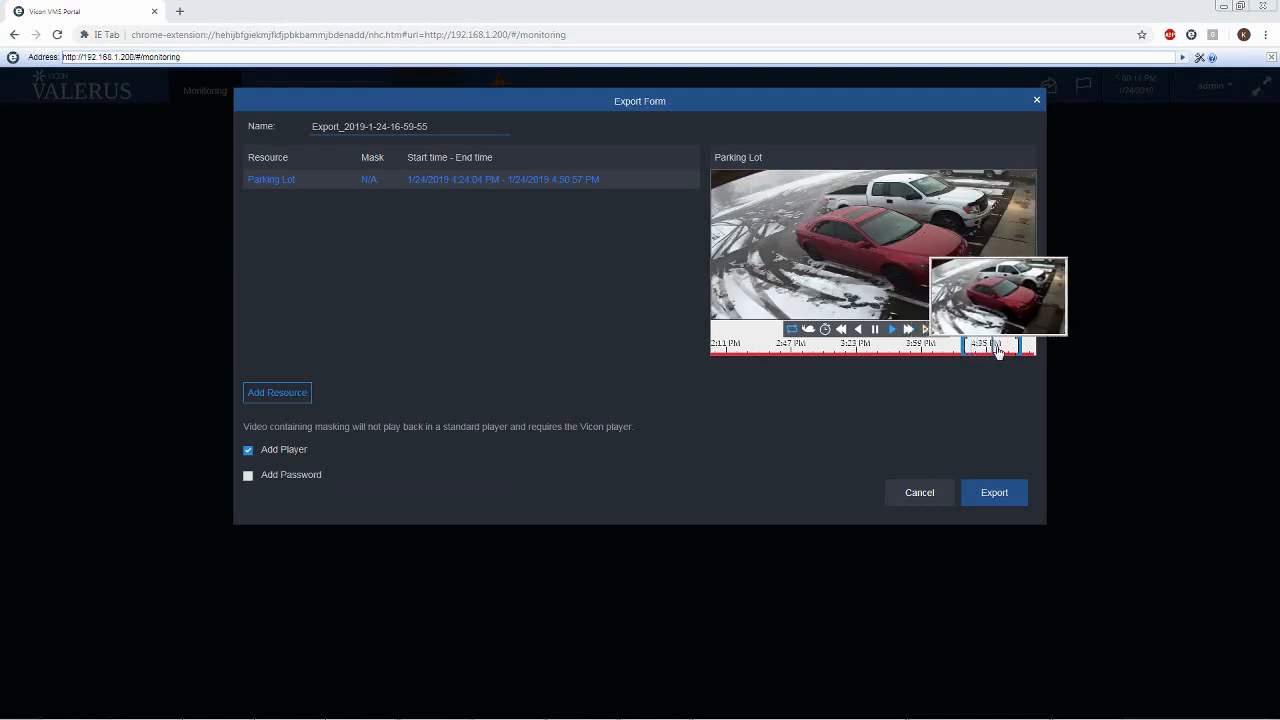
drag(962, 350, 989, 350)
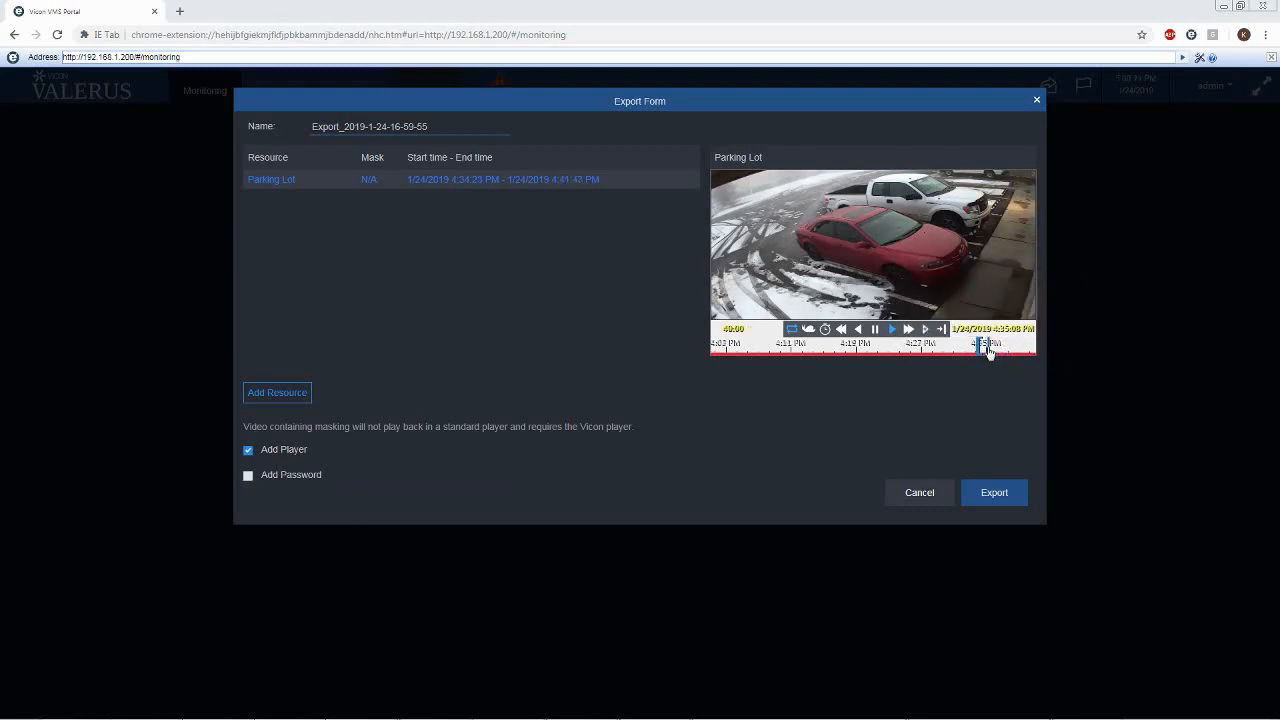
- Narrow the Parking Lot export range to about 4:33:10 PM through 4:33:52 PM on 1/24/2019 and start the export
scroll(987, 350, up, 3)
drag(926, 351, 807, 350)
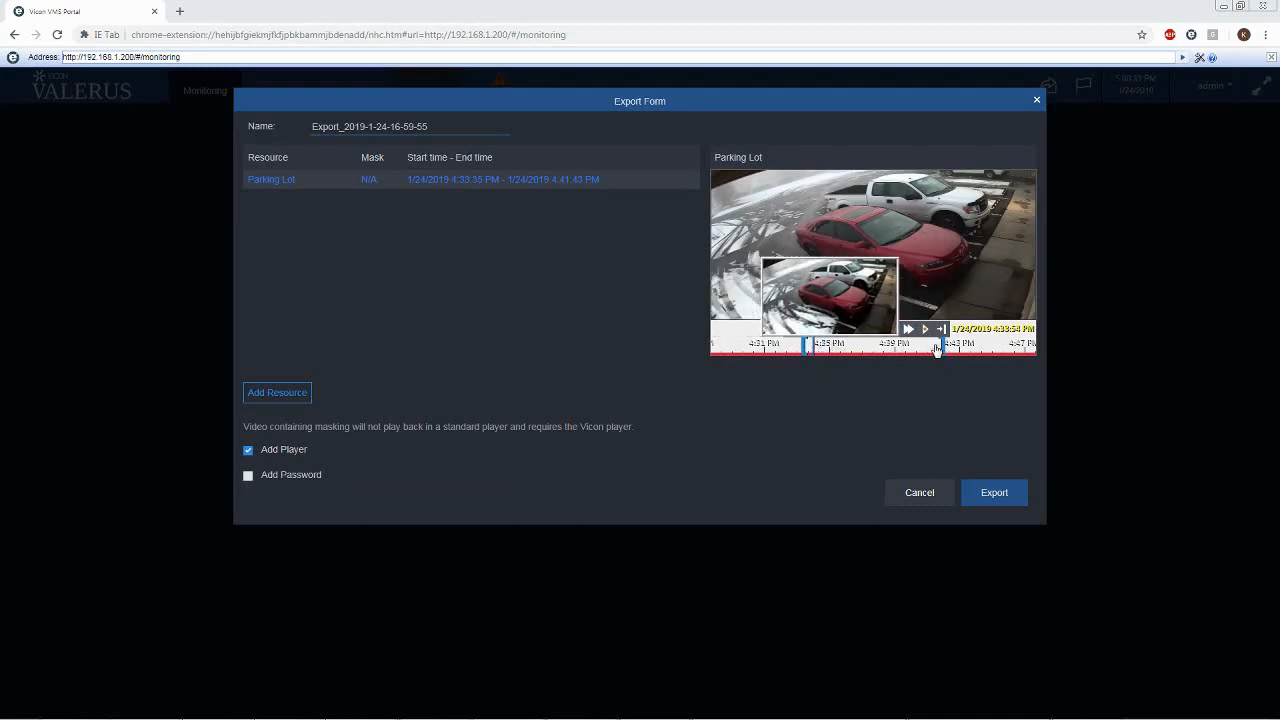
drag(942, 343, 797, 346)
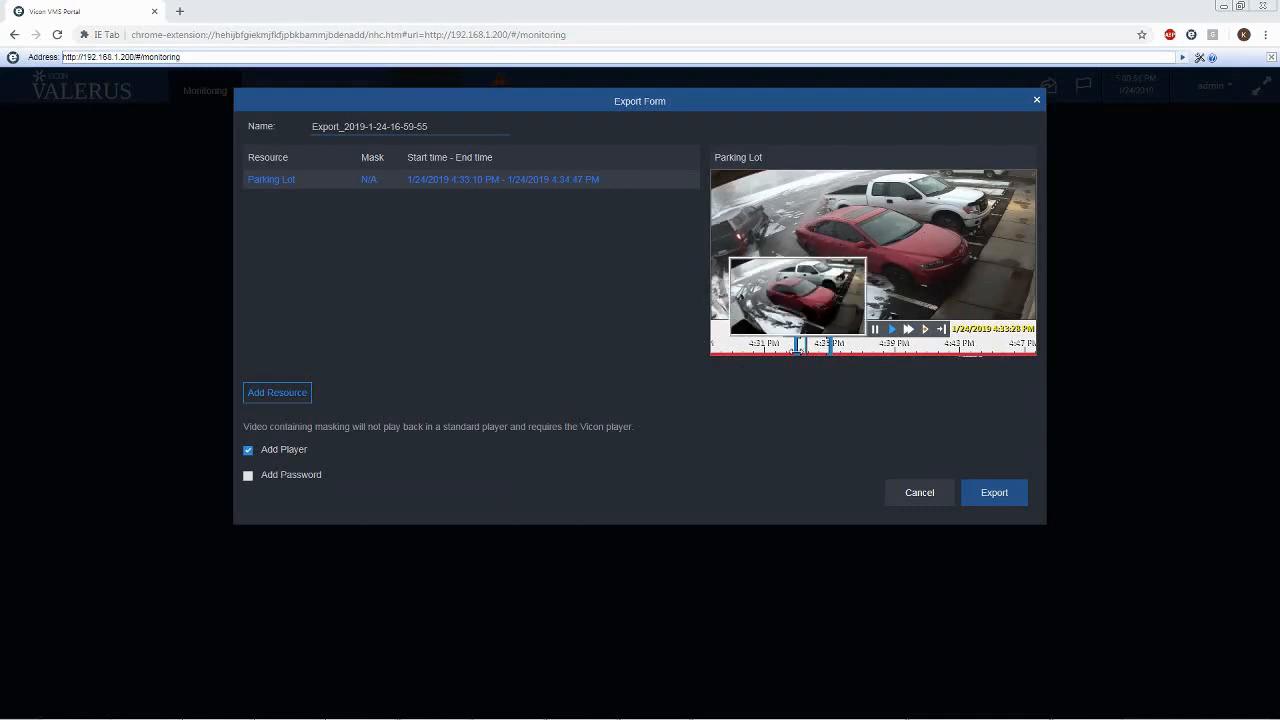
click(810, 347)
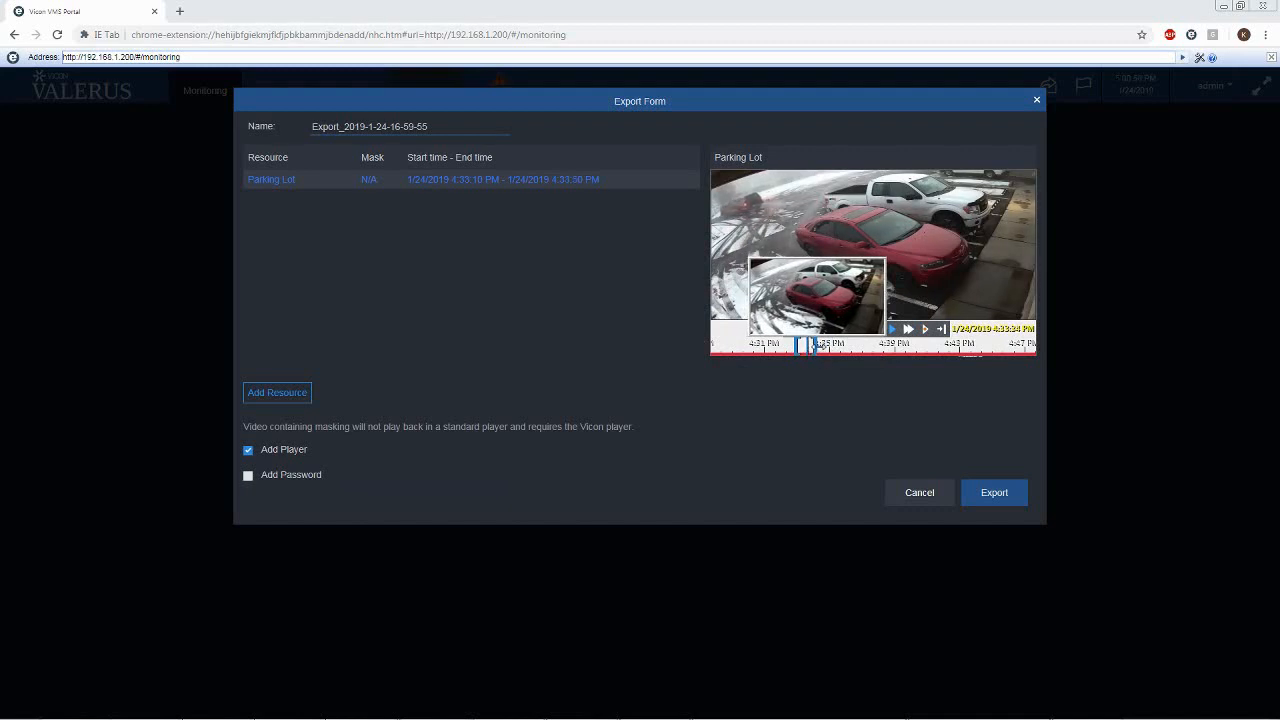
click(814, 347)
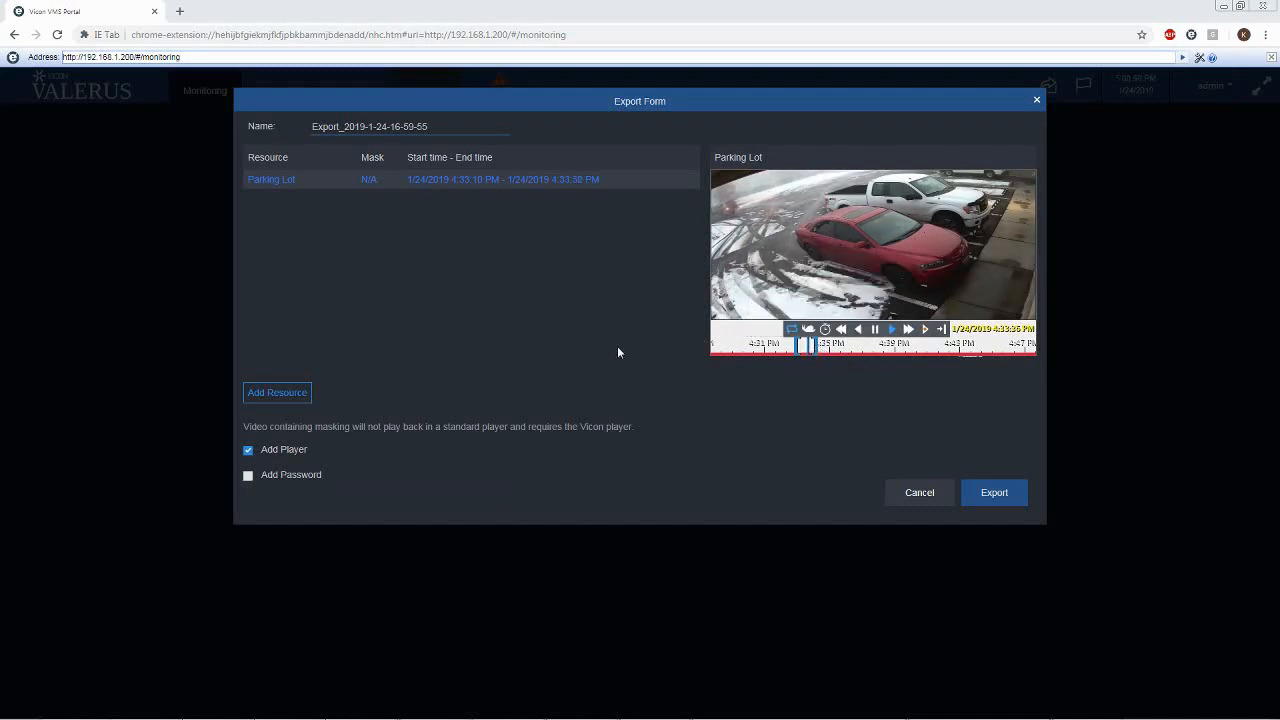
mouse_move(467, 182)
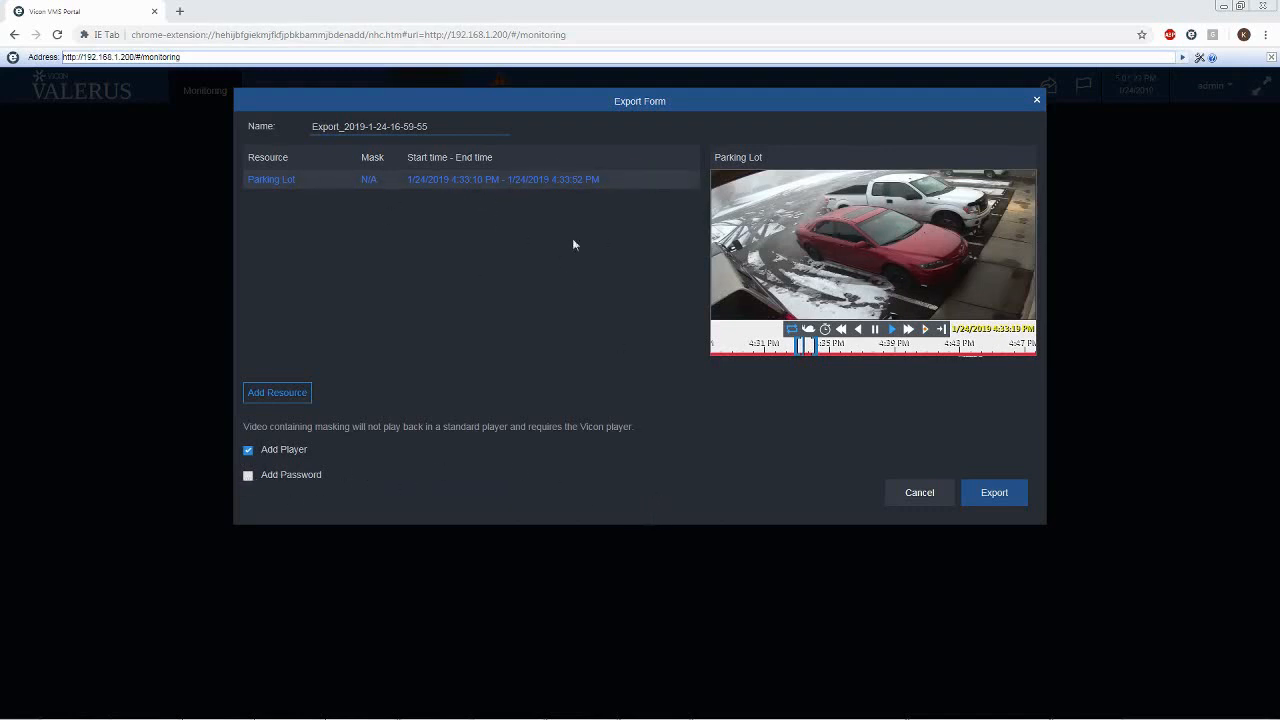
click(995, 494)
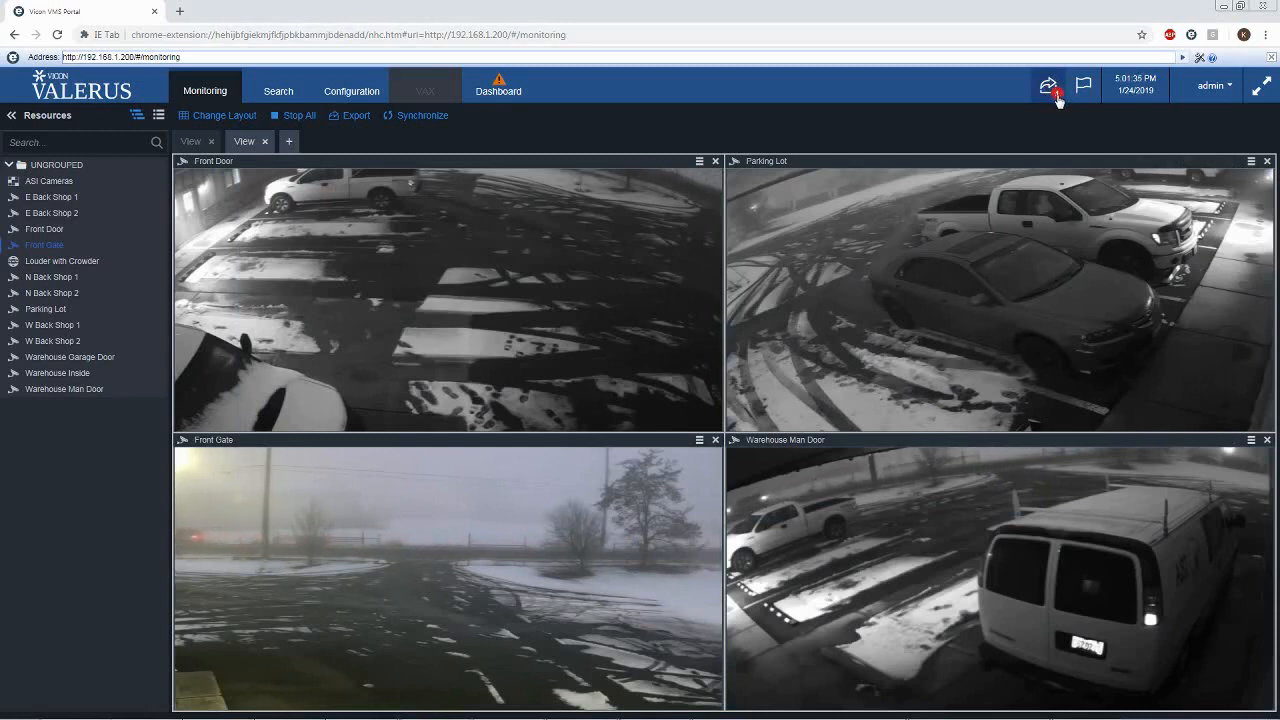
click(1050, 90)
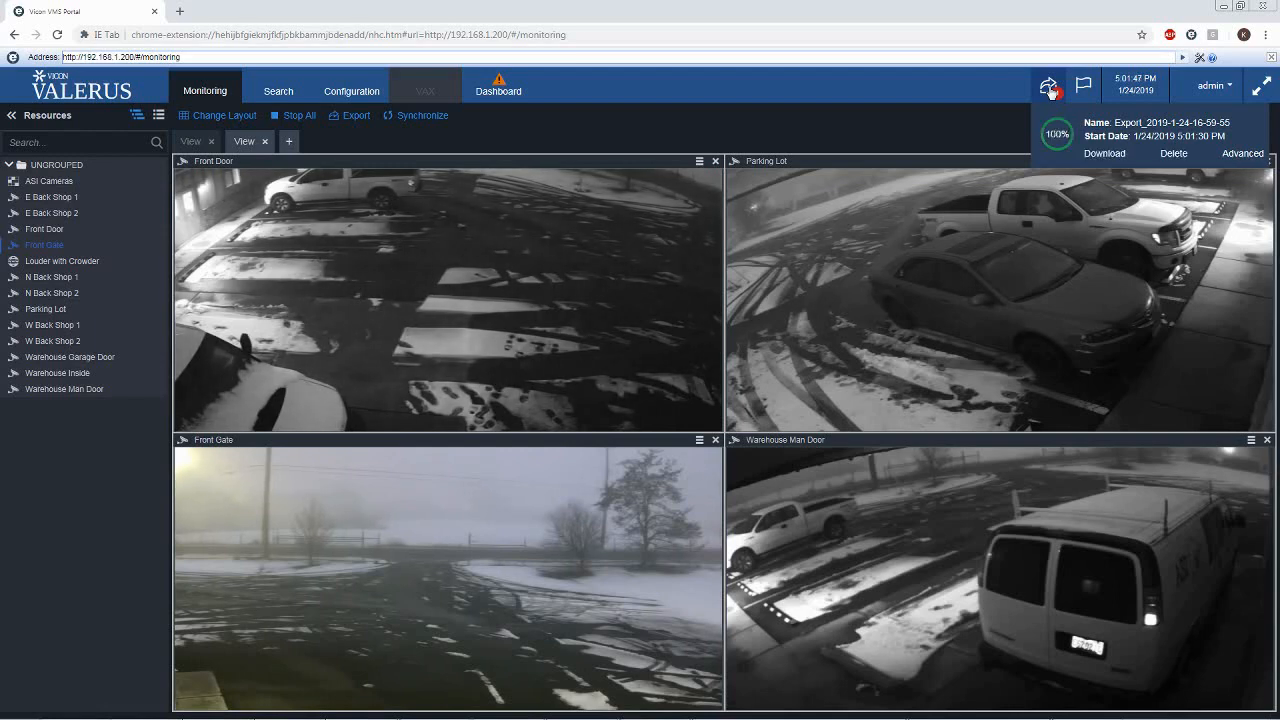
click(1105, 154)
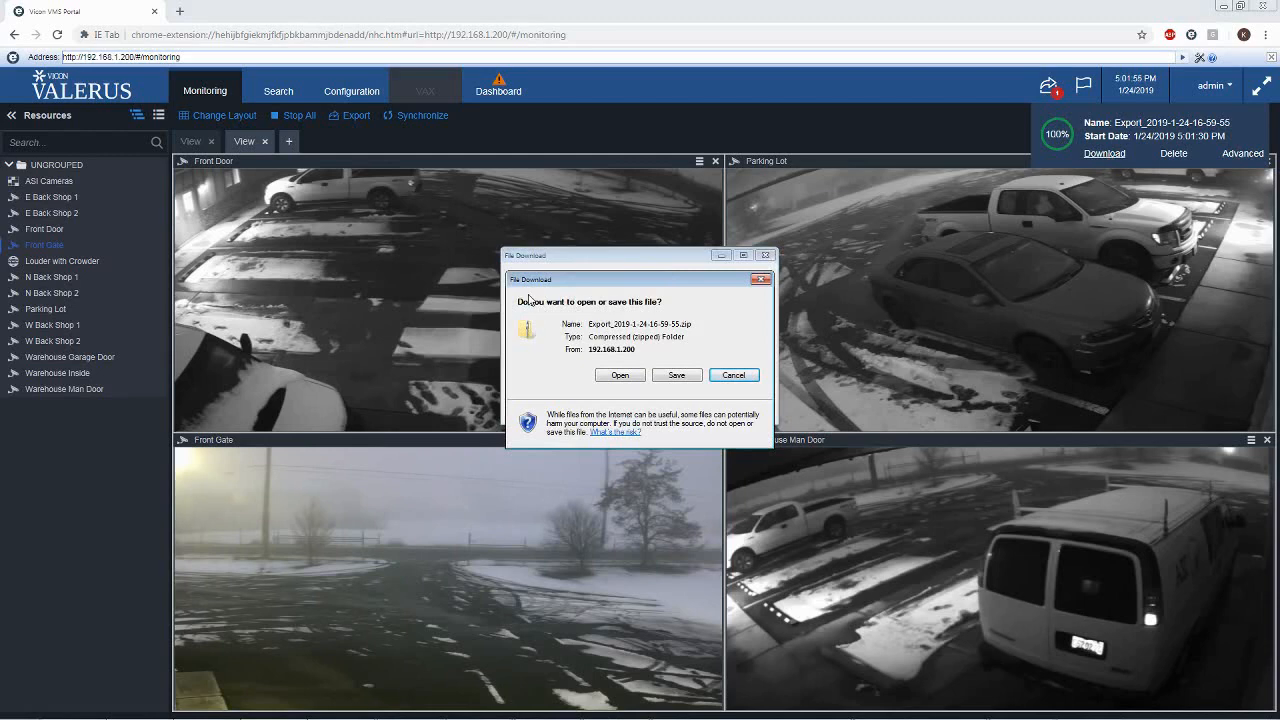
click(677, 376)
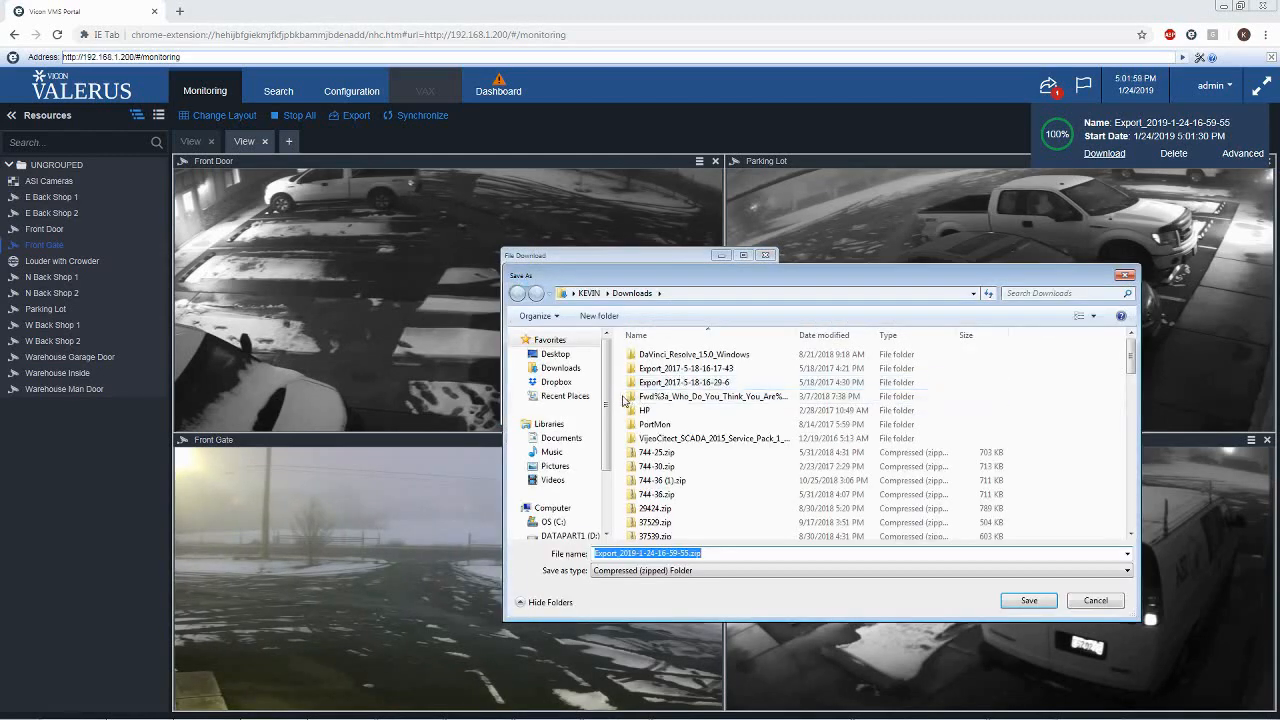
scroll(575, 470, down, 2)
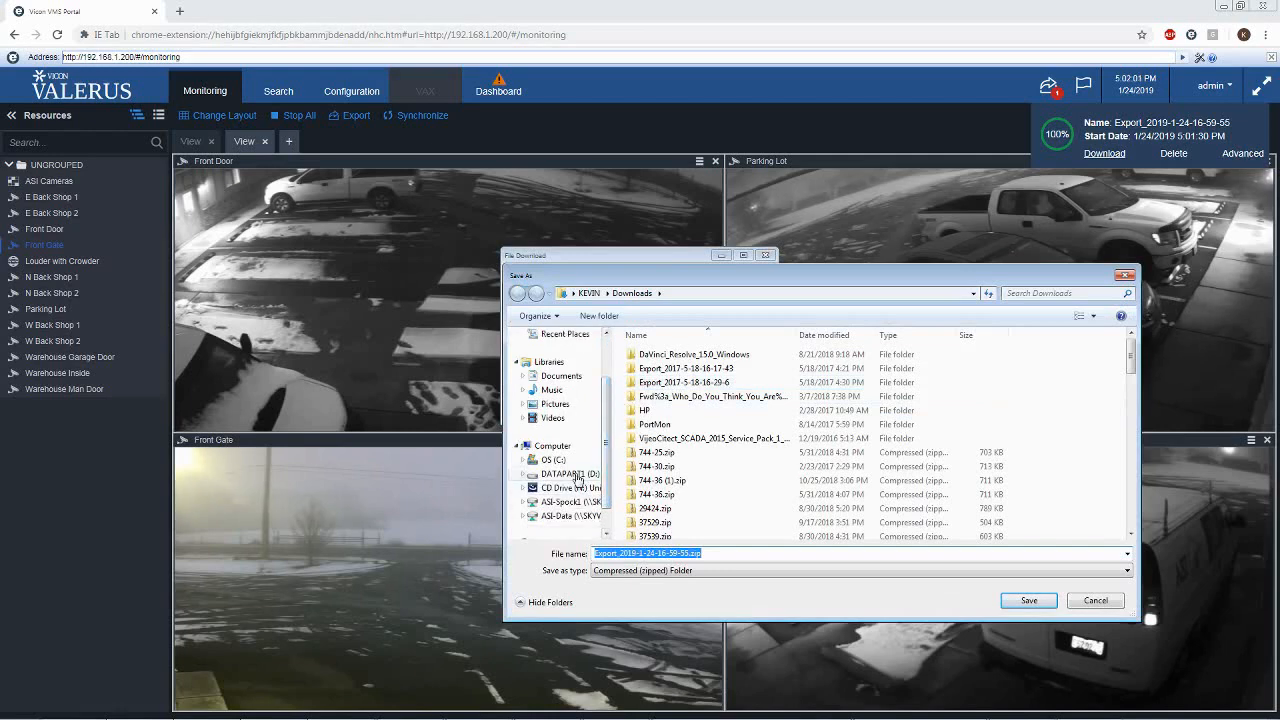
click(578, 474)
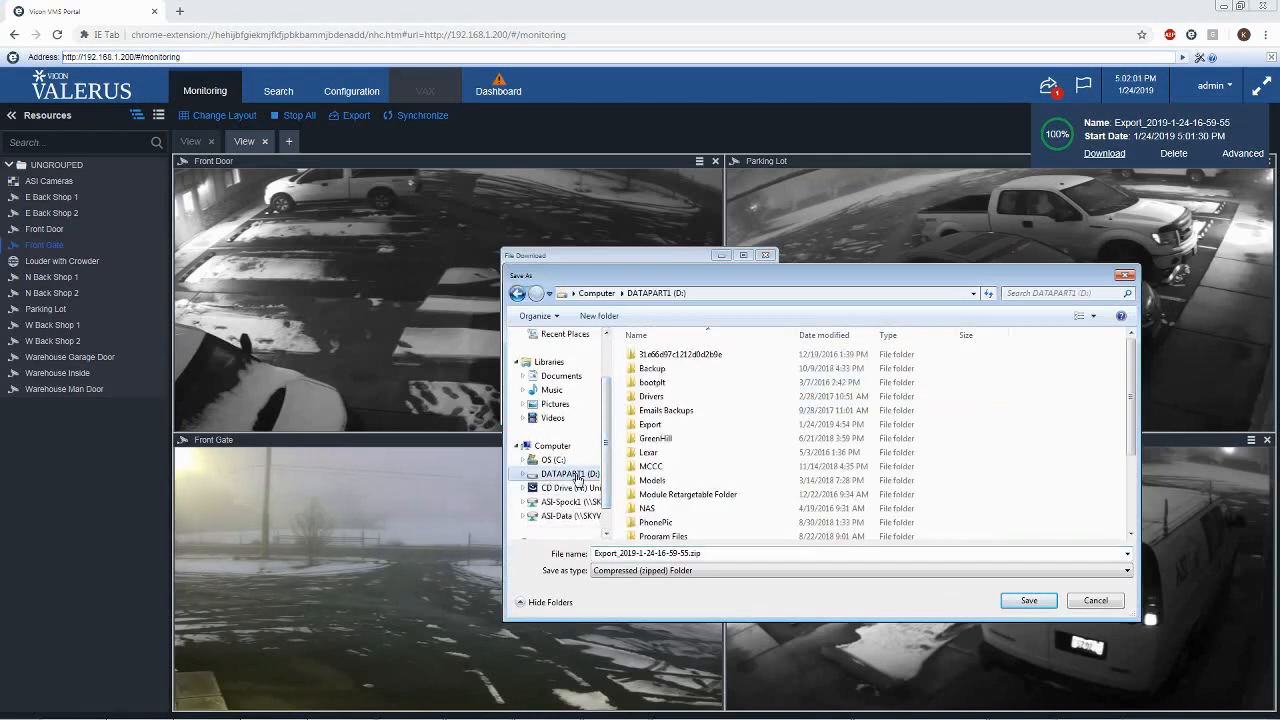
double_click(649, 432)
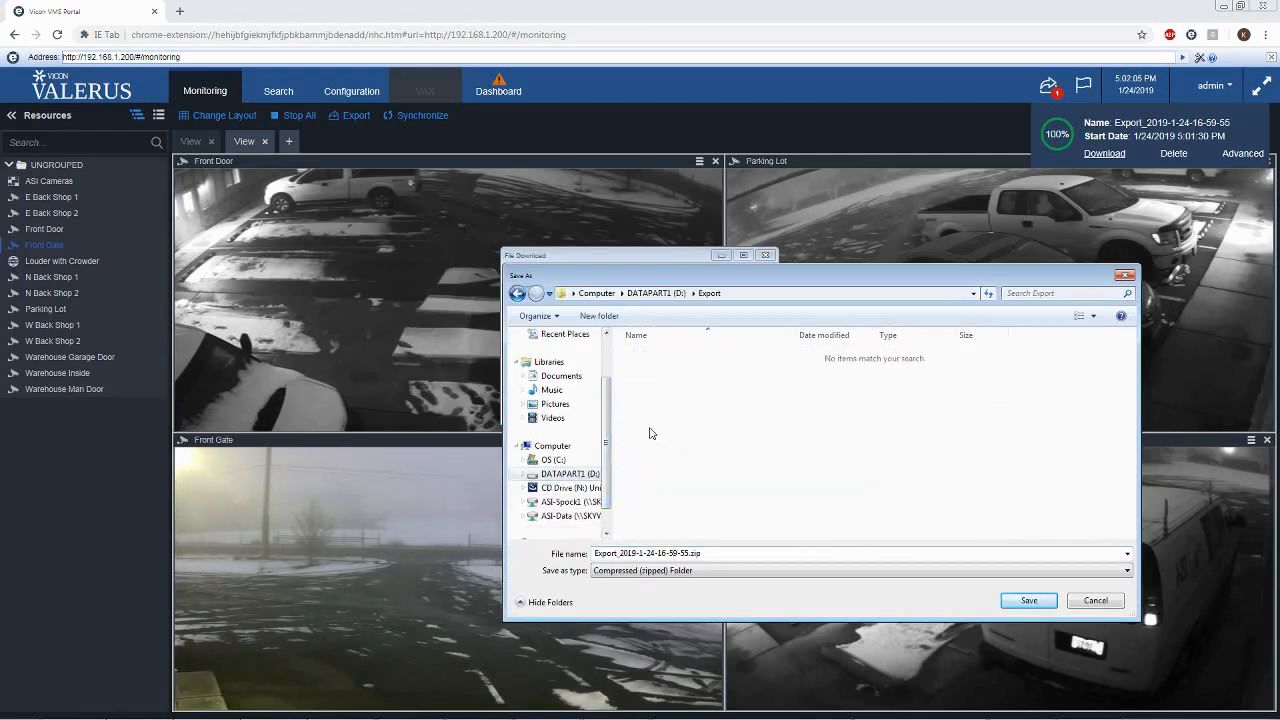
double_click(596, 553)
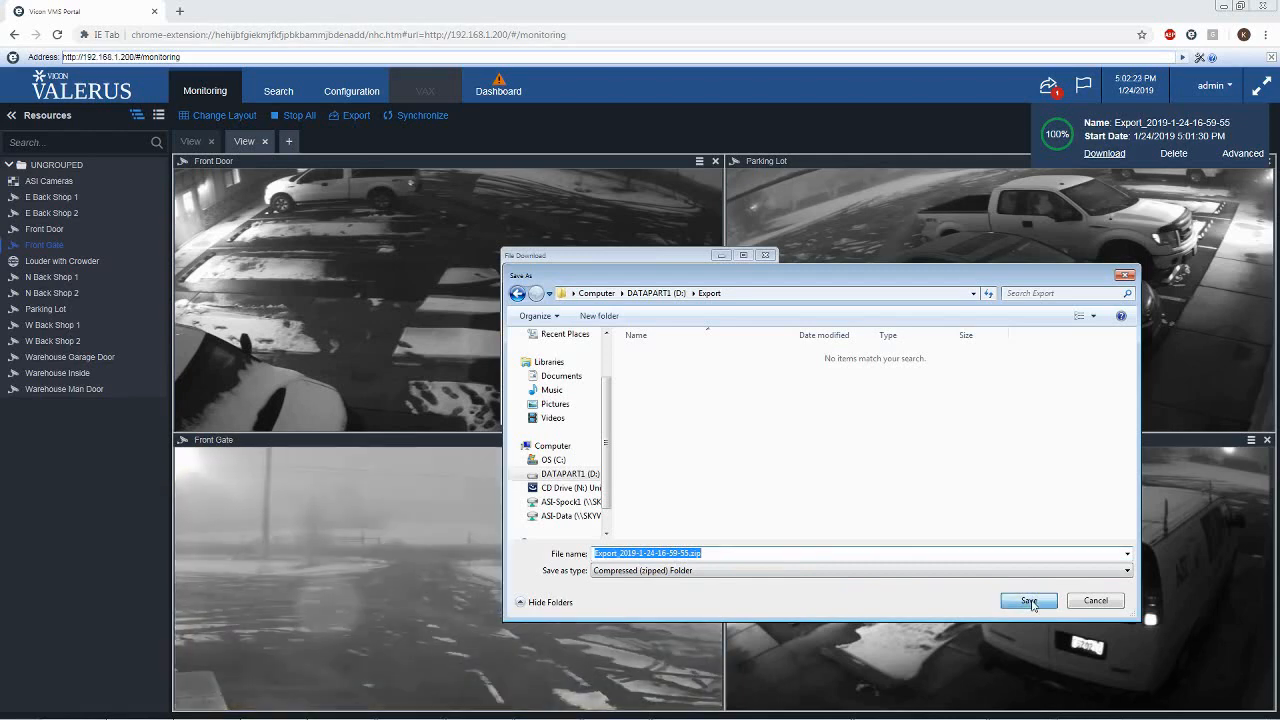
click(1029, 601)
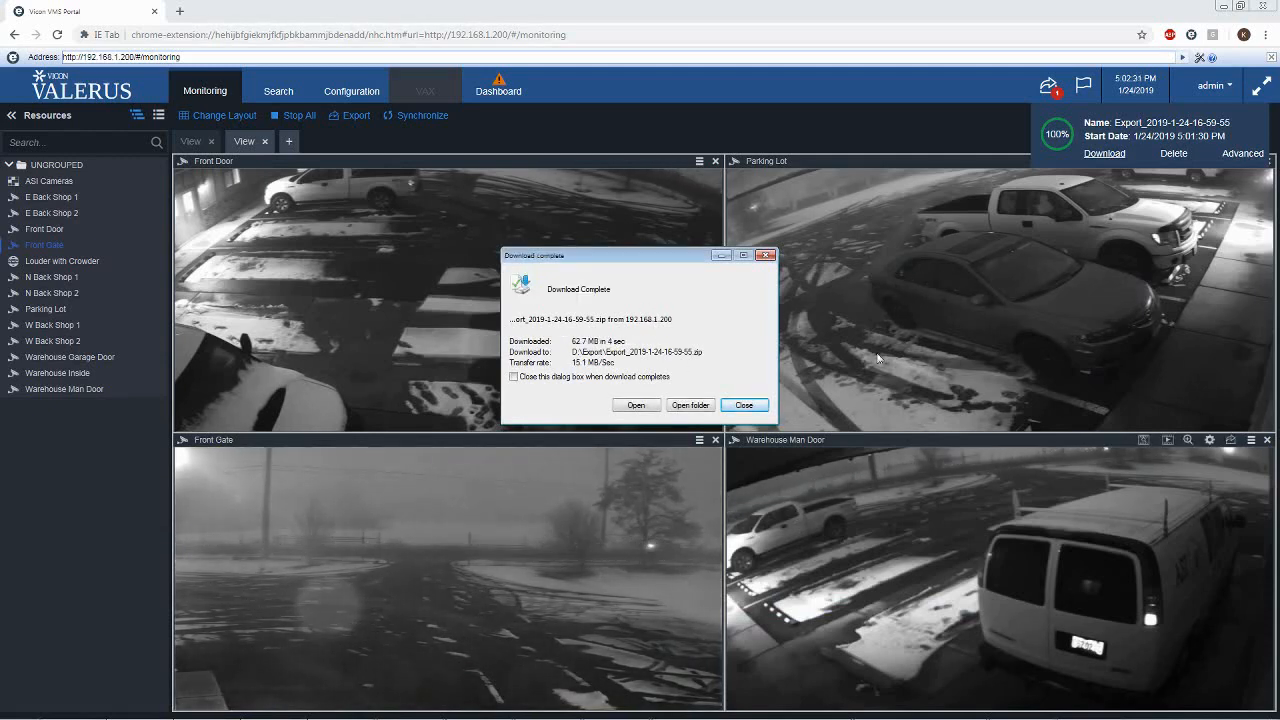
click(744, 405)
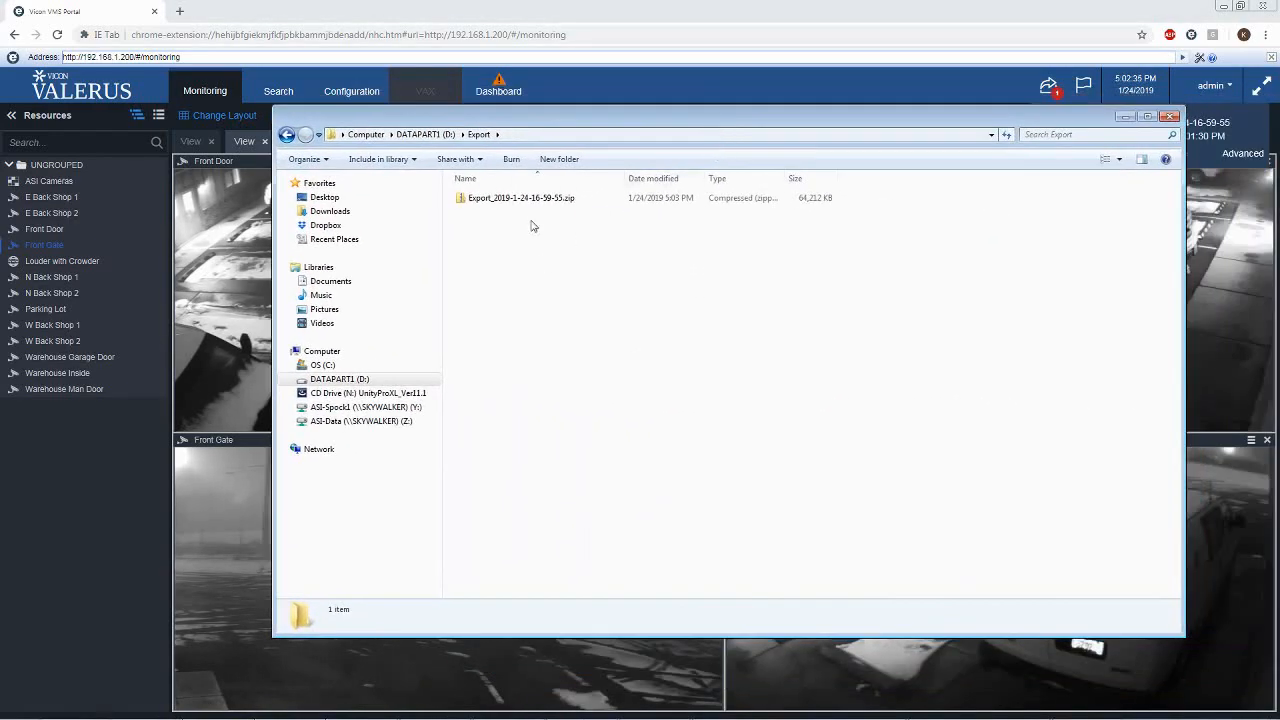
click(510, 198)
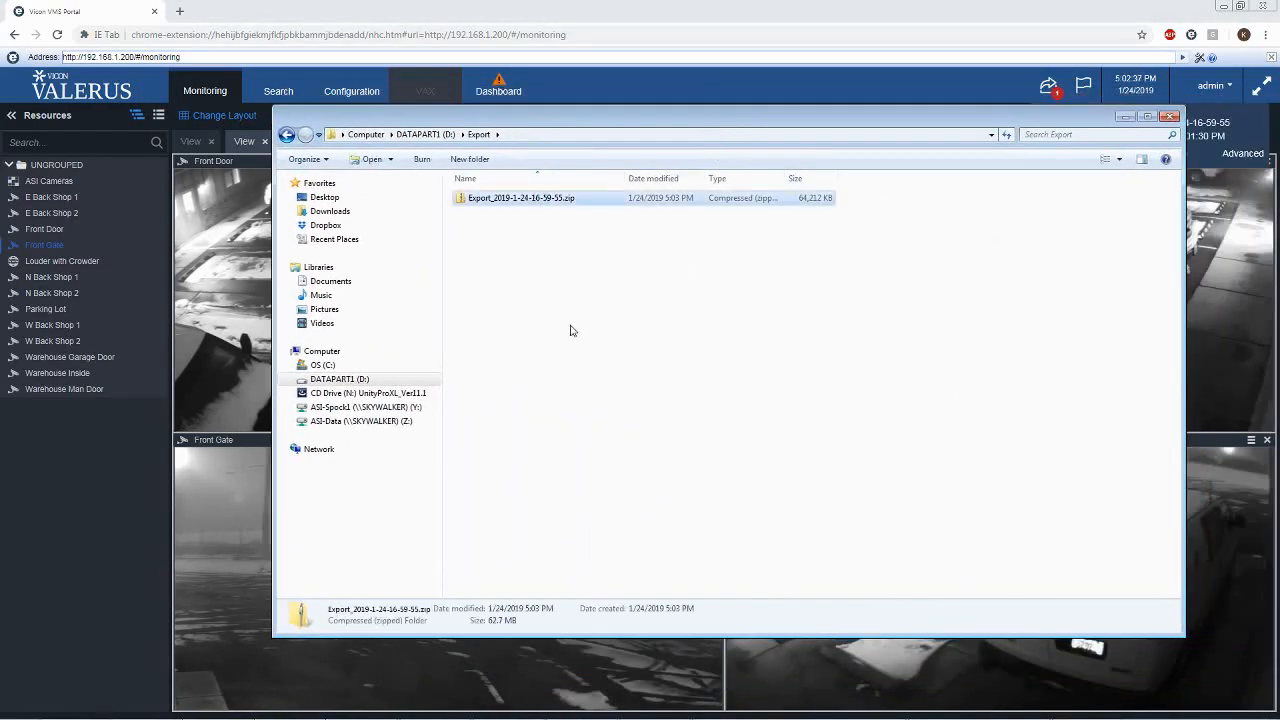
right_click(563, 204)
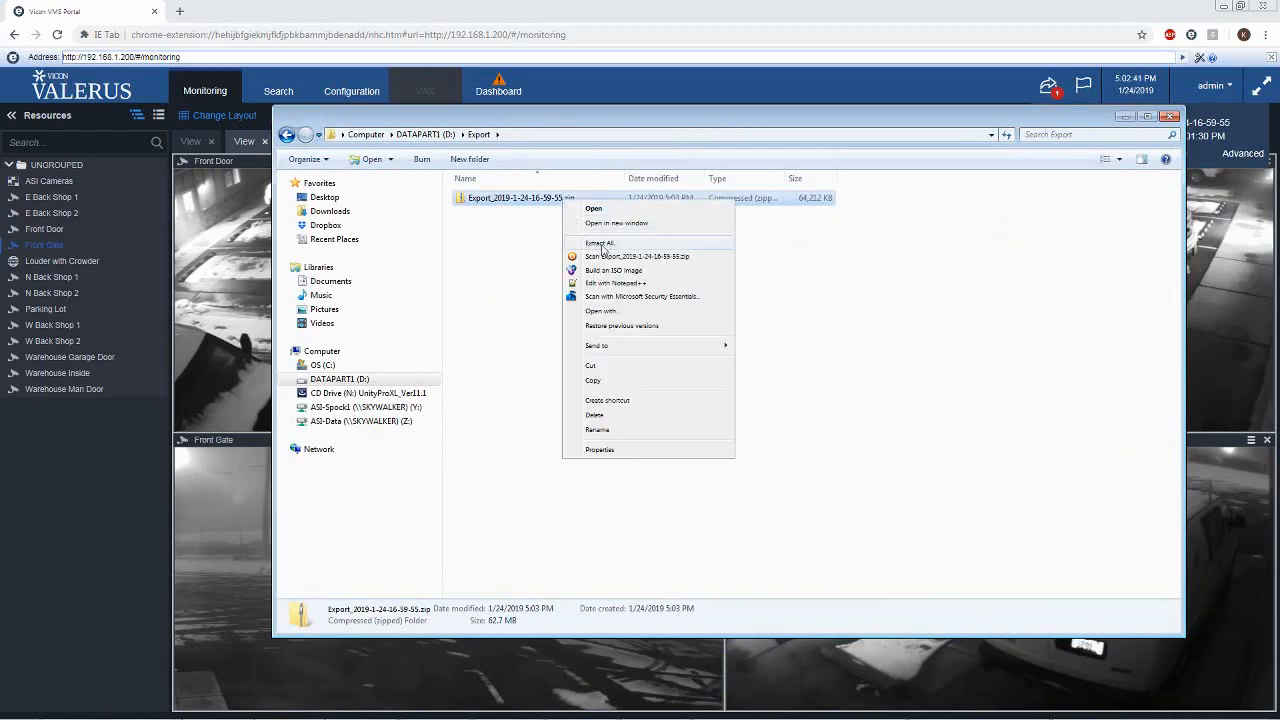
click(603, 246)
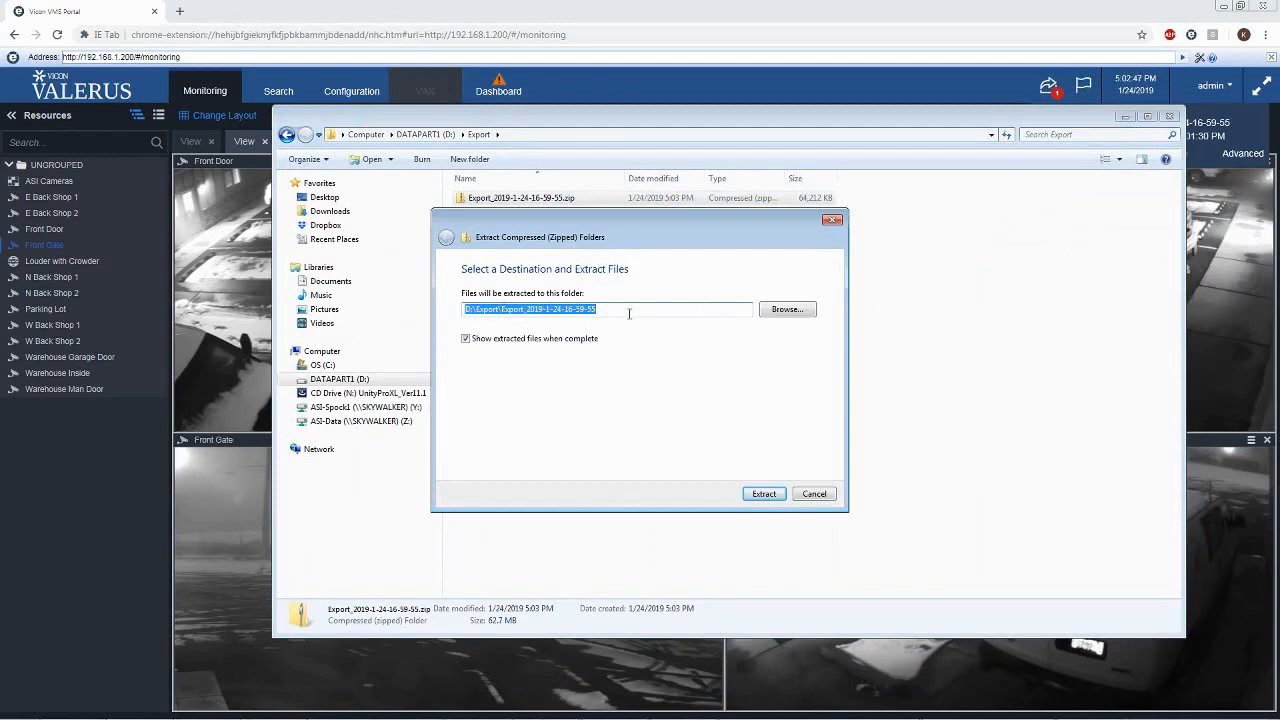
click(764, 494)
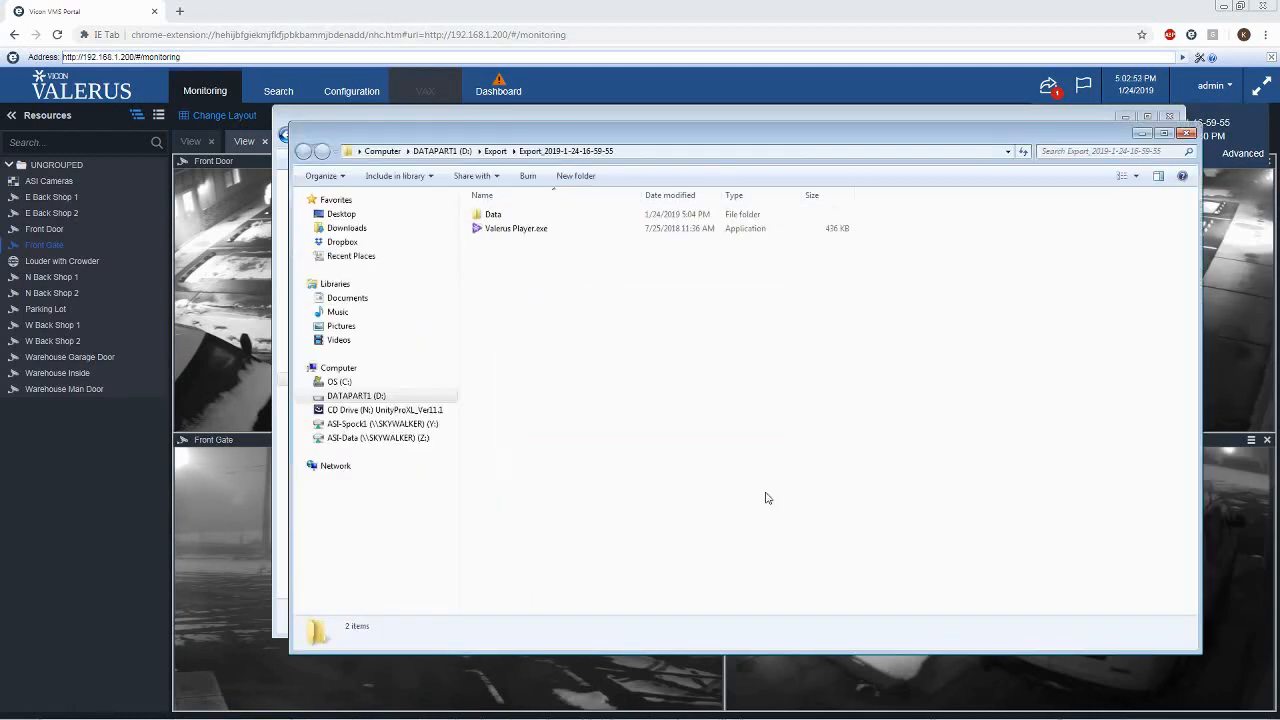
- Compare the extracted folder with the zip's location and examine the Parking Lot MP4 file in its Data subfolder
drag(645, 138, 1016, 160)
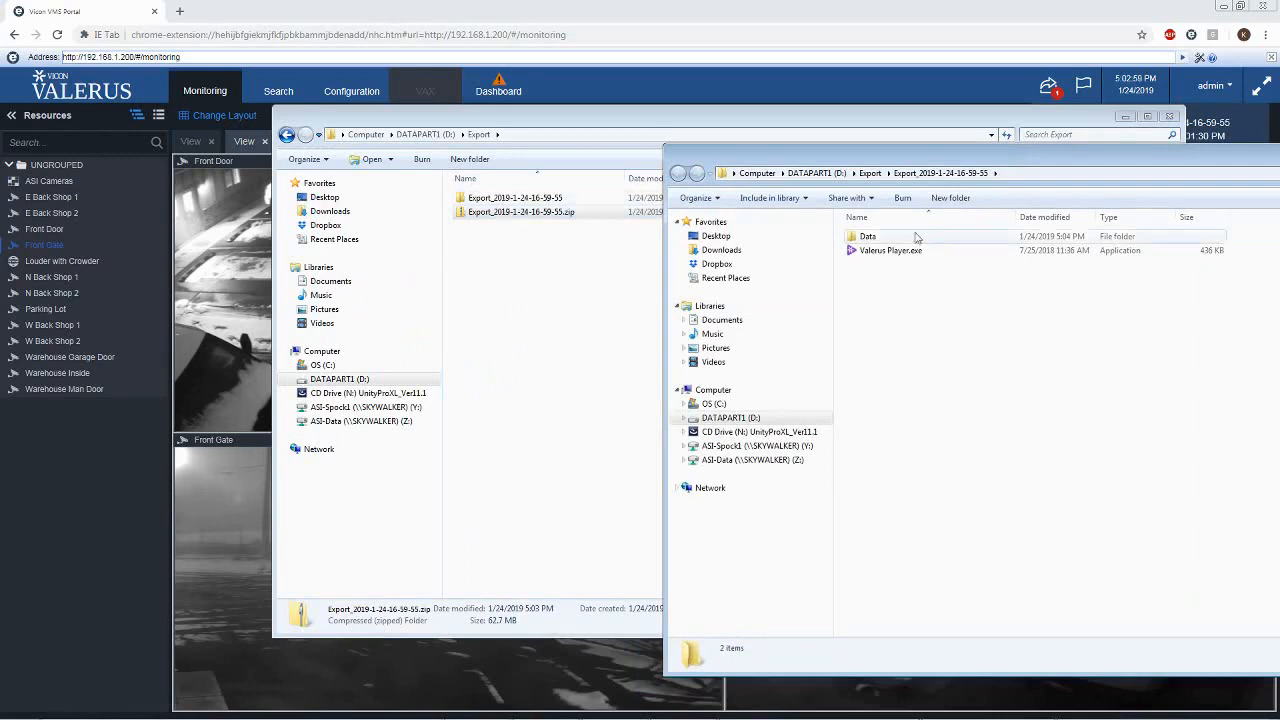
drag(993, 163, 636, 147)
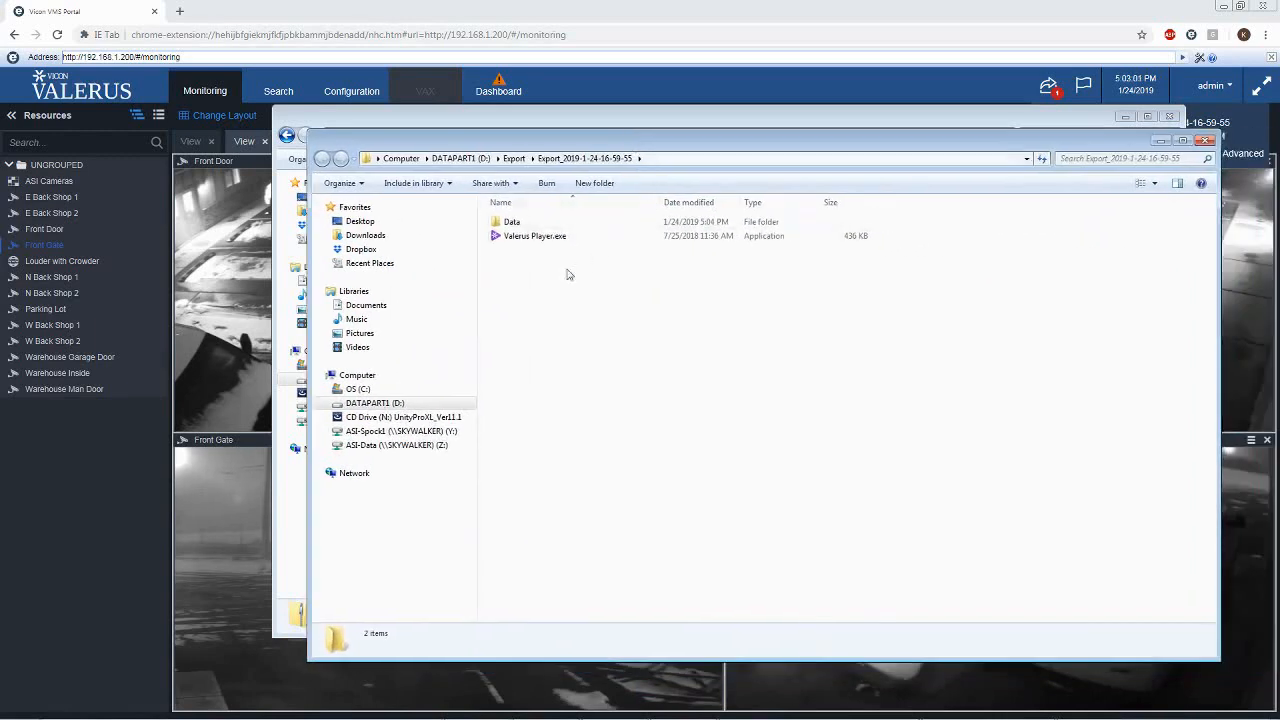
double_click(519, 224)
click(562, 240)
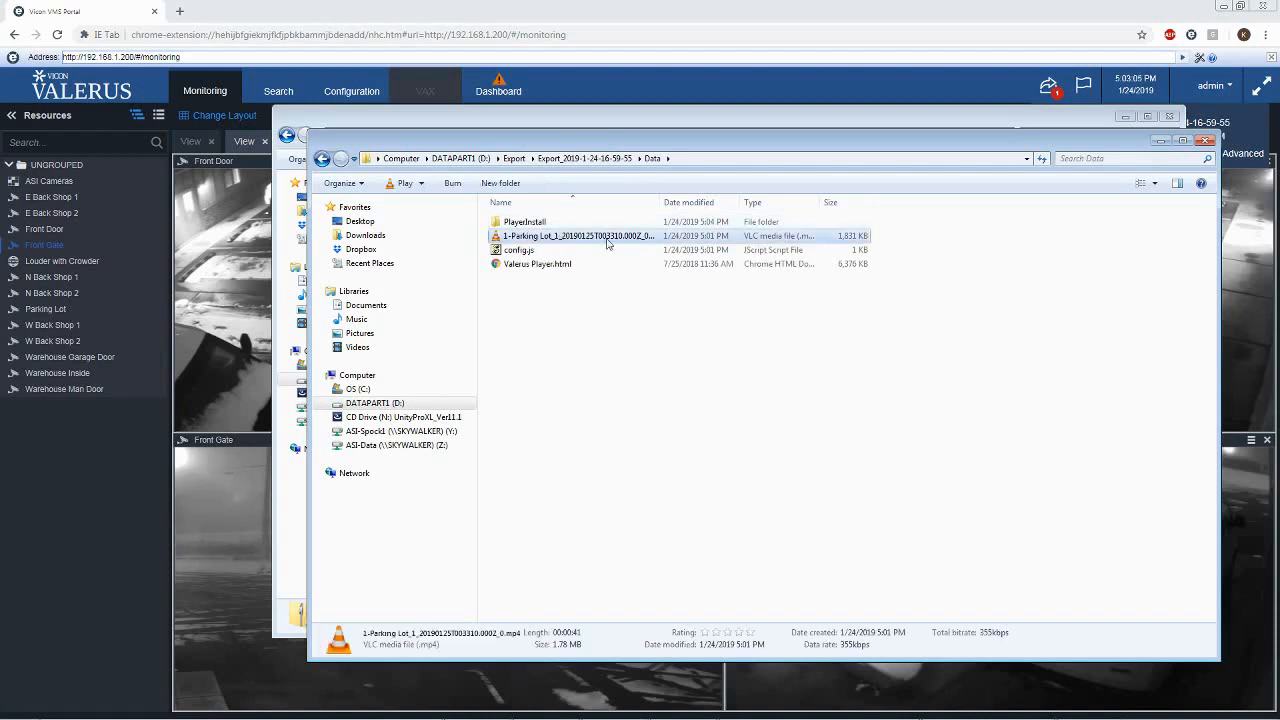
- Try to open the exported video with Valerus Player.exe from the extracted folder, and close the player window
click(322, 160)
click(545, 251)
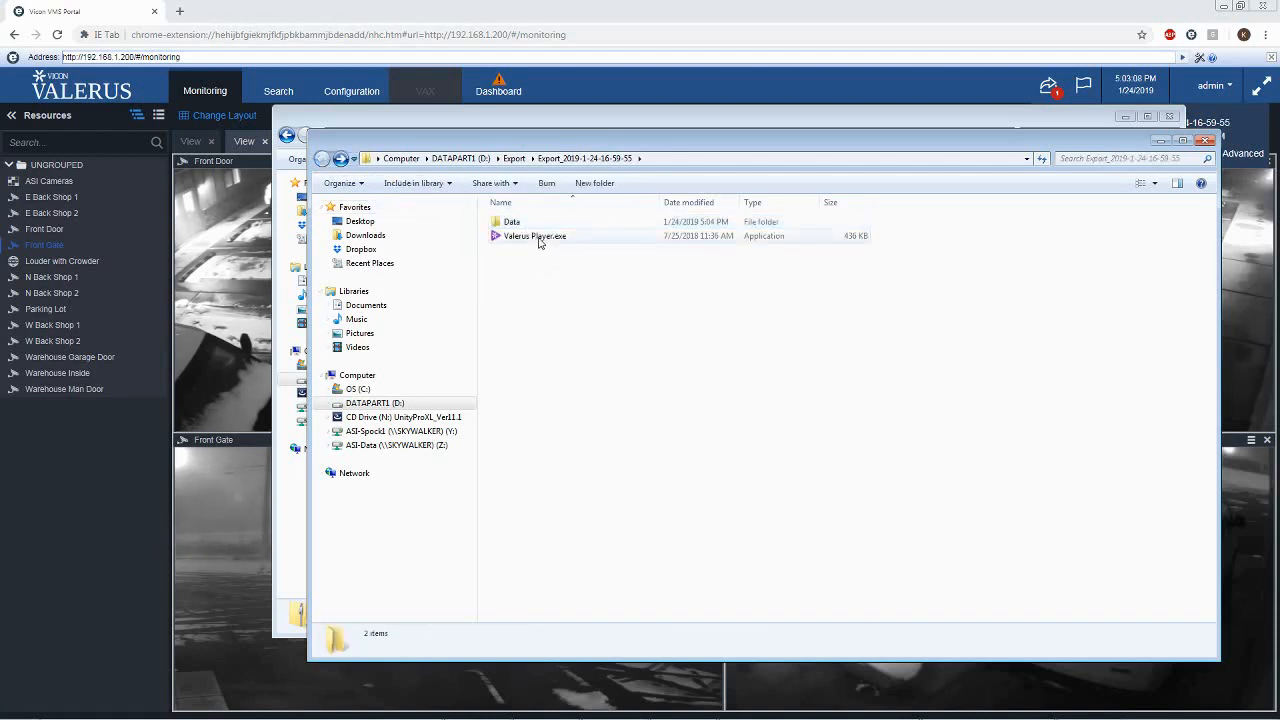
click(539, 240)
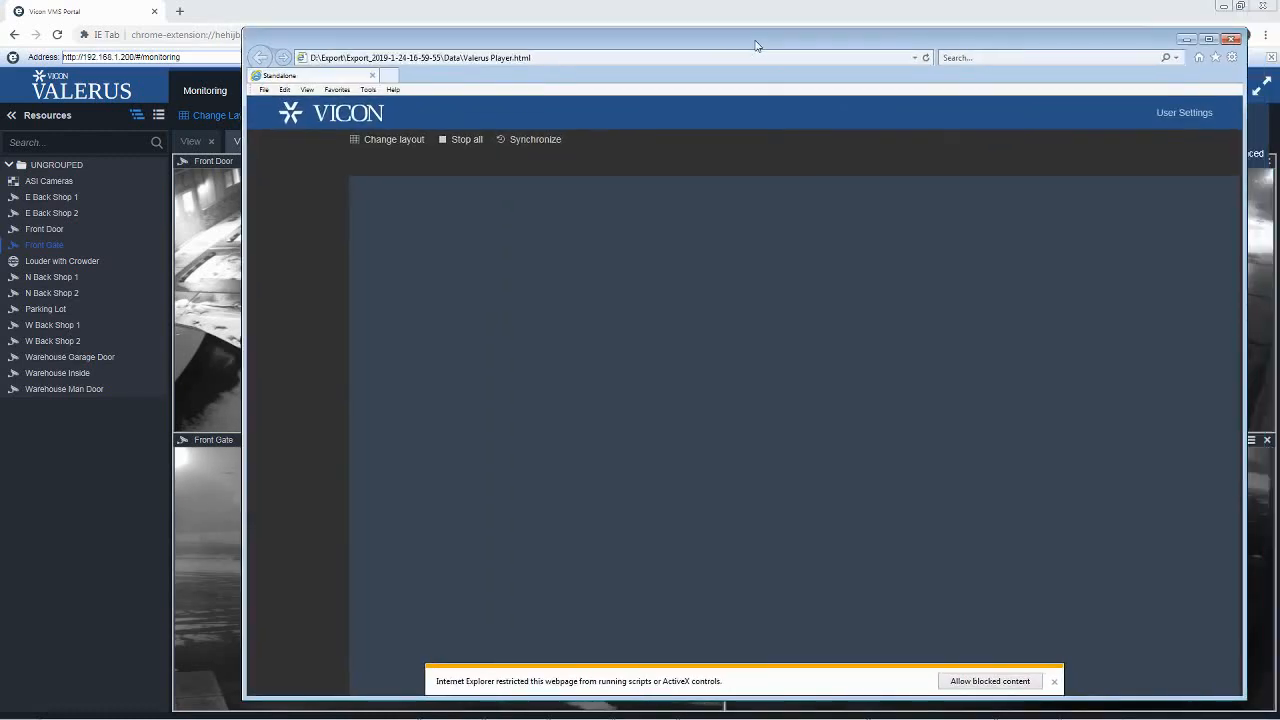
click(1233, 40)
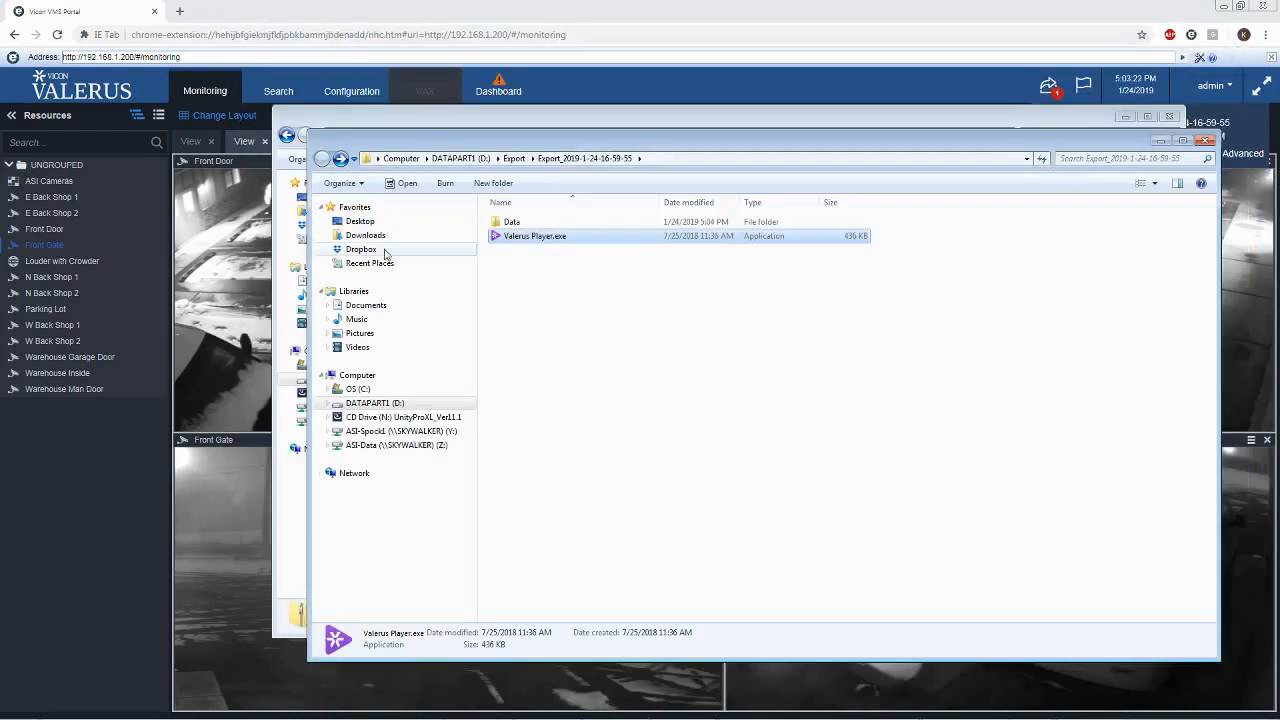
- Open Valerus Player.html from the Data folder in Chrome's IE Tab and have the files' digital signature checked
double_click(515, 222)
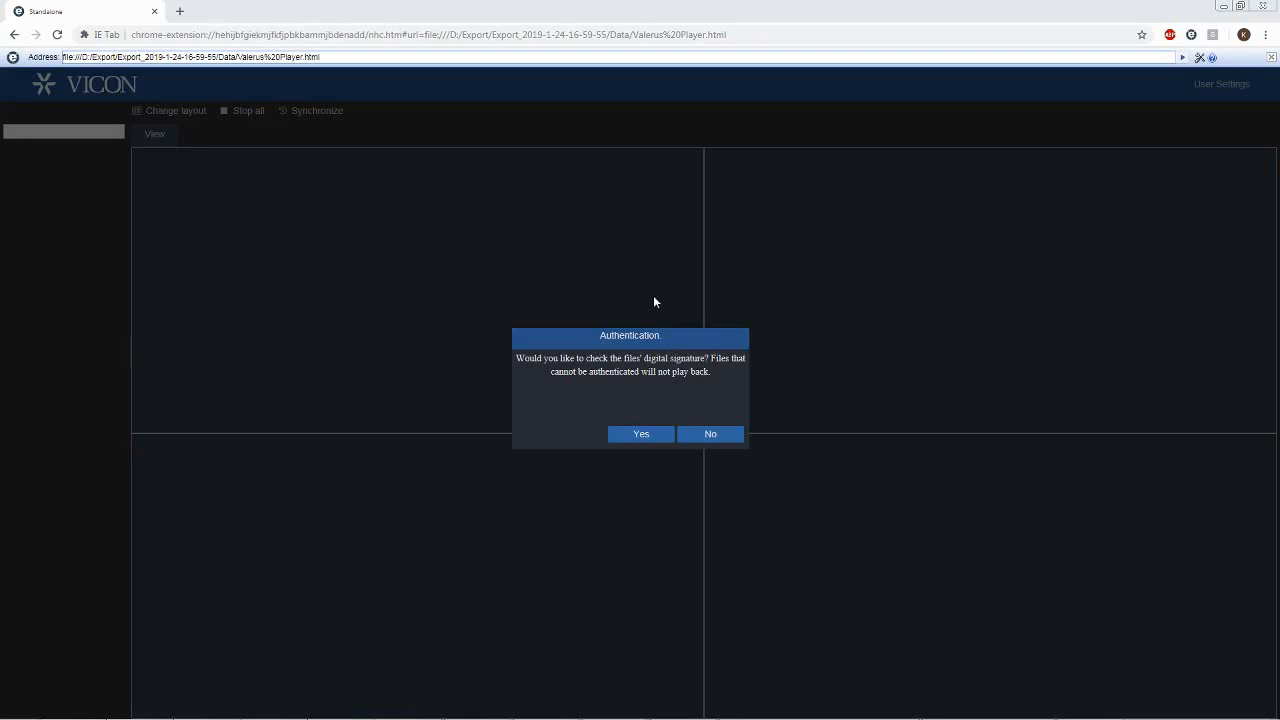
click(640, 434)
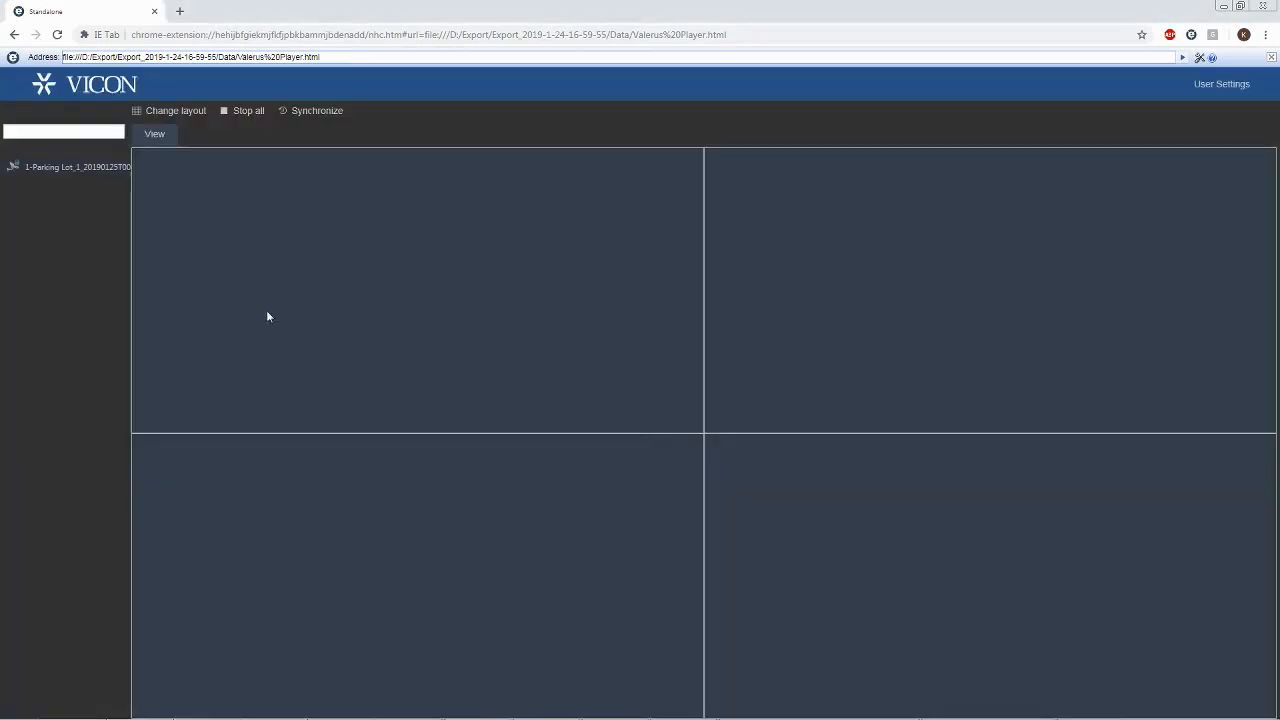
mouse_move(86, 169)
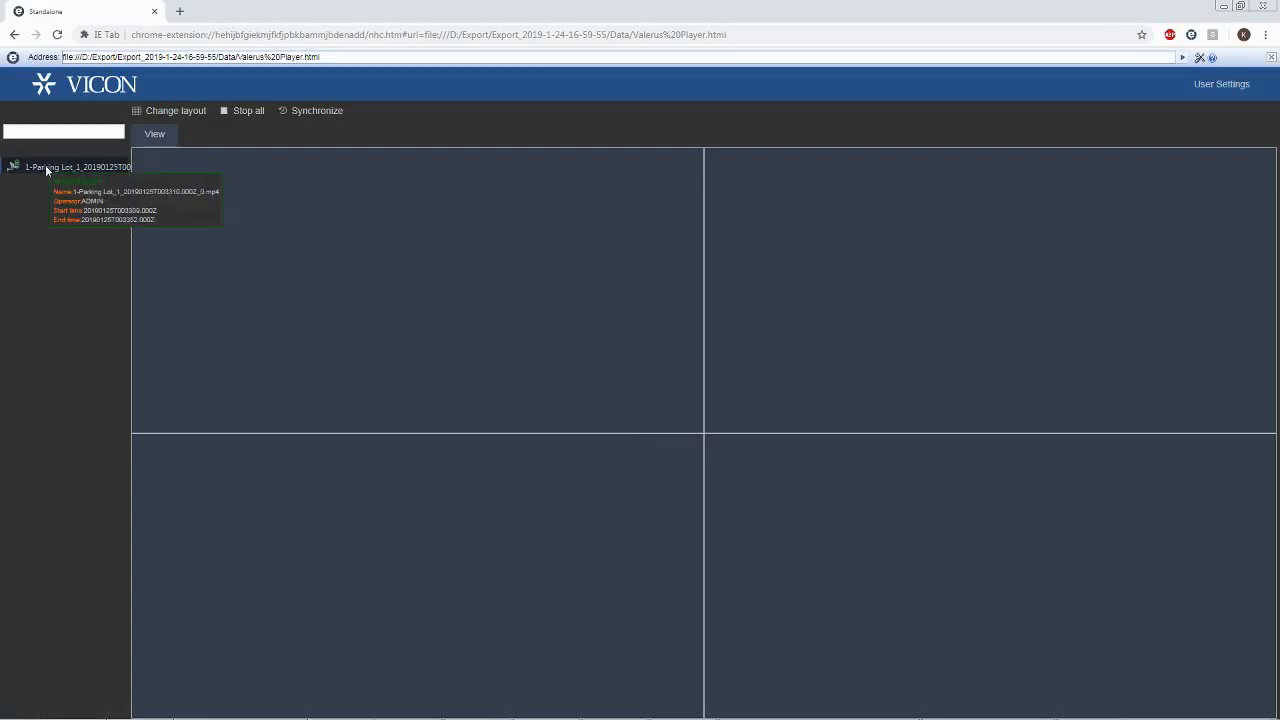
- Load the exported Parking Lot clip into the first view pane, seek along its timeline, and play it in -2X reverse and forward
drag(46, 170, 405, 253)
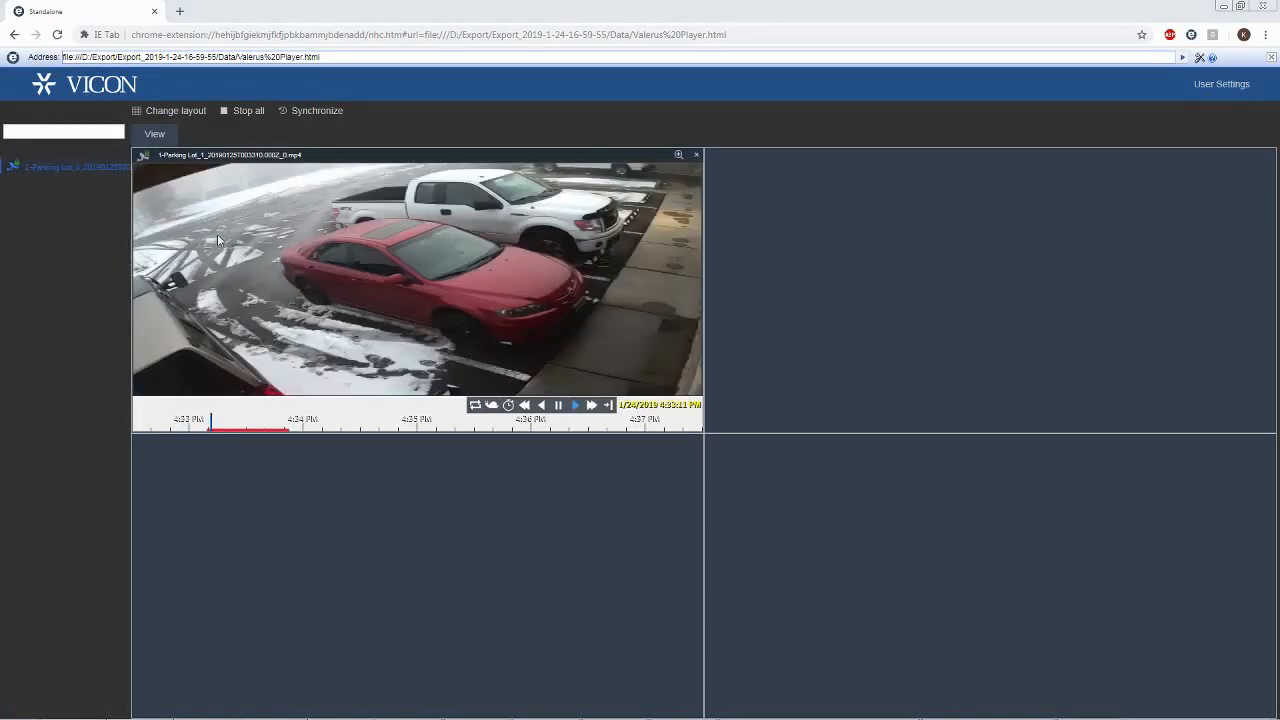
click(244, 425)
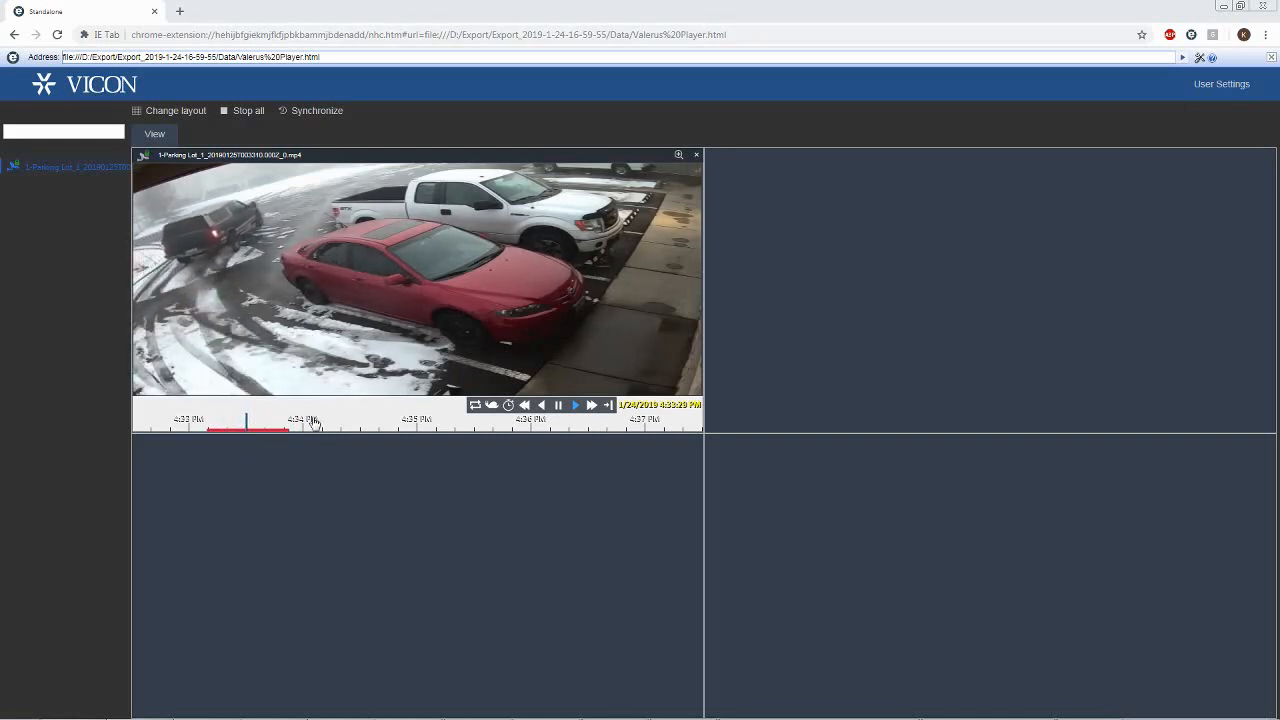
click(266, 430)
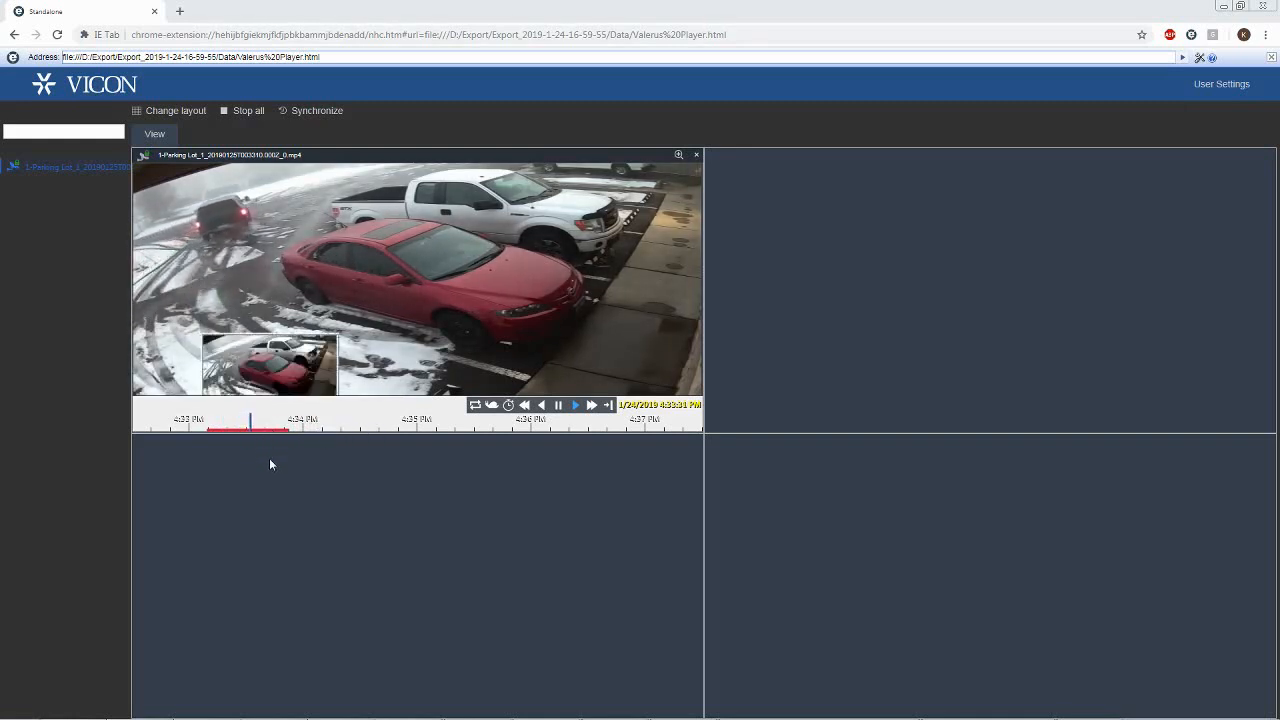
click(524, 404)
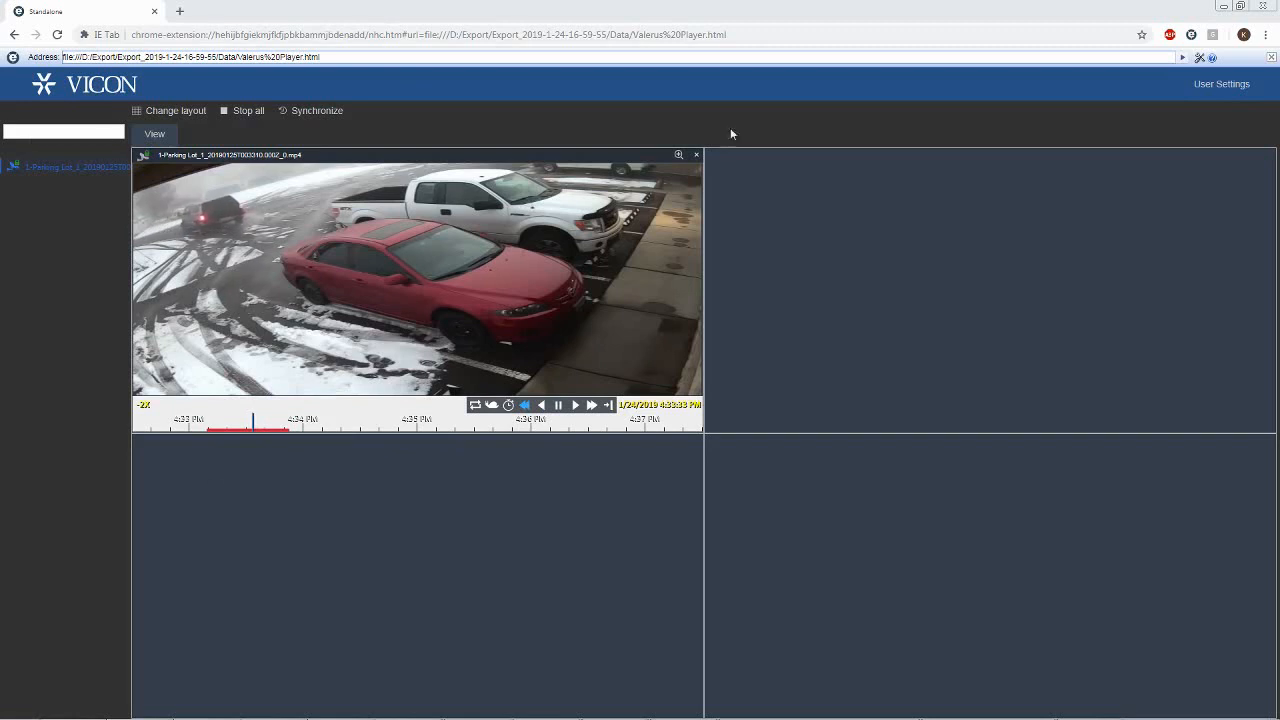
click(576, 406)
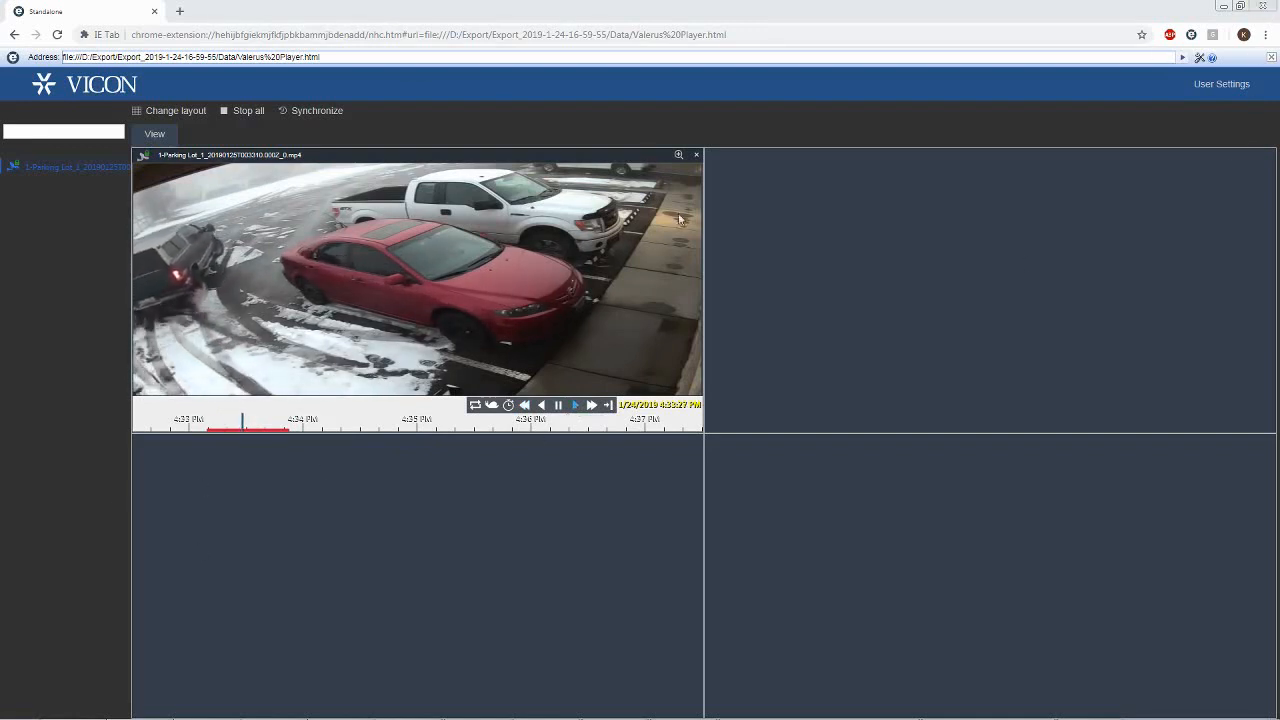
click(1267, 9)
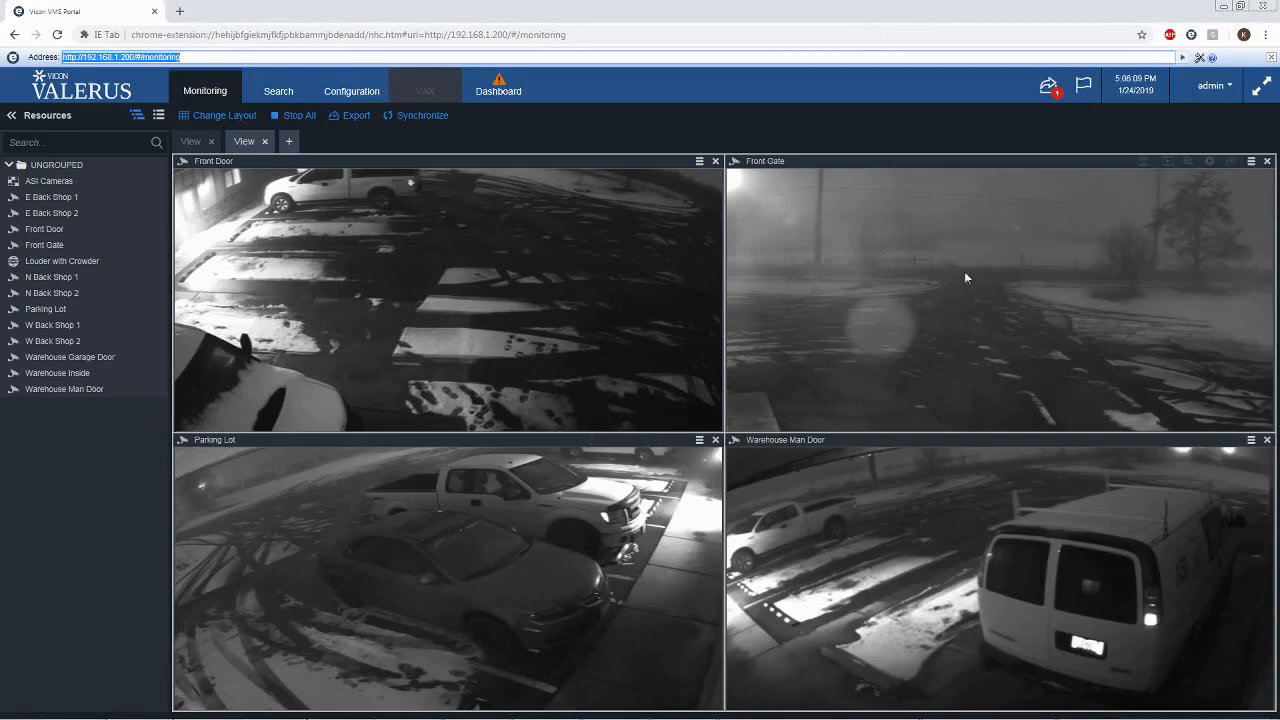
click(1047, 87)
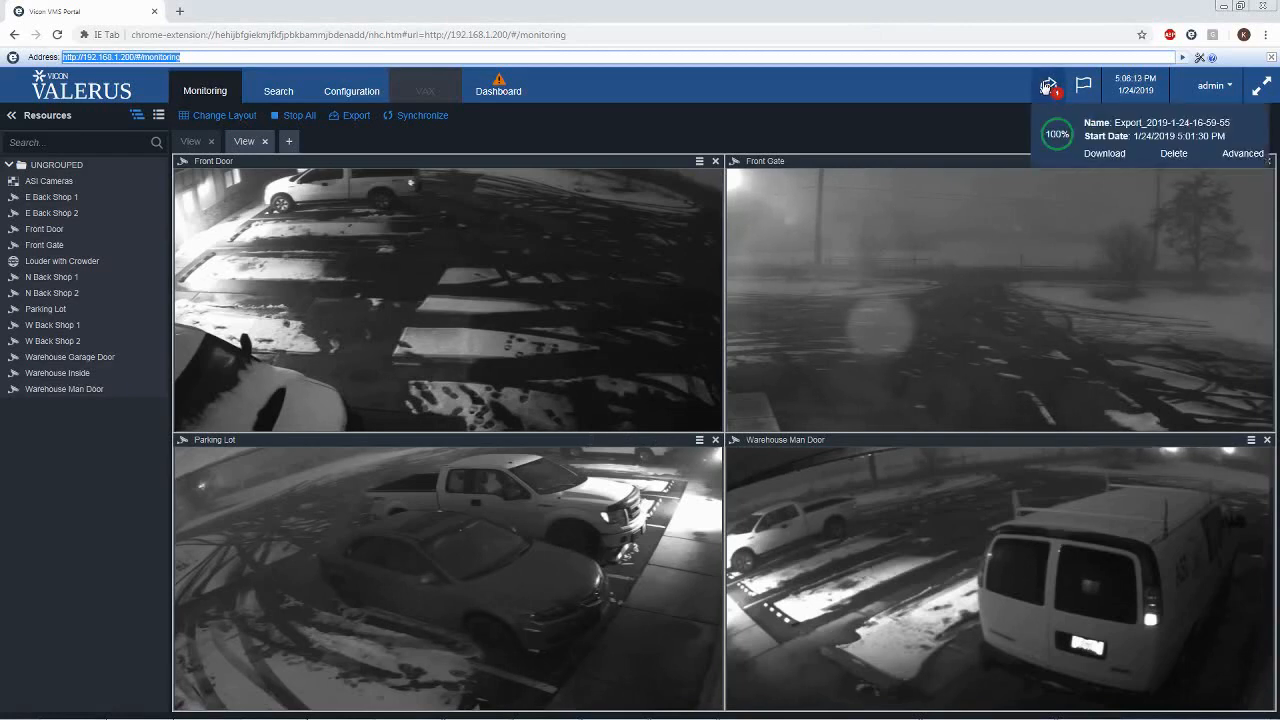
click(1176, 155)
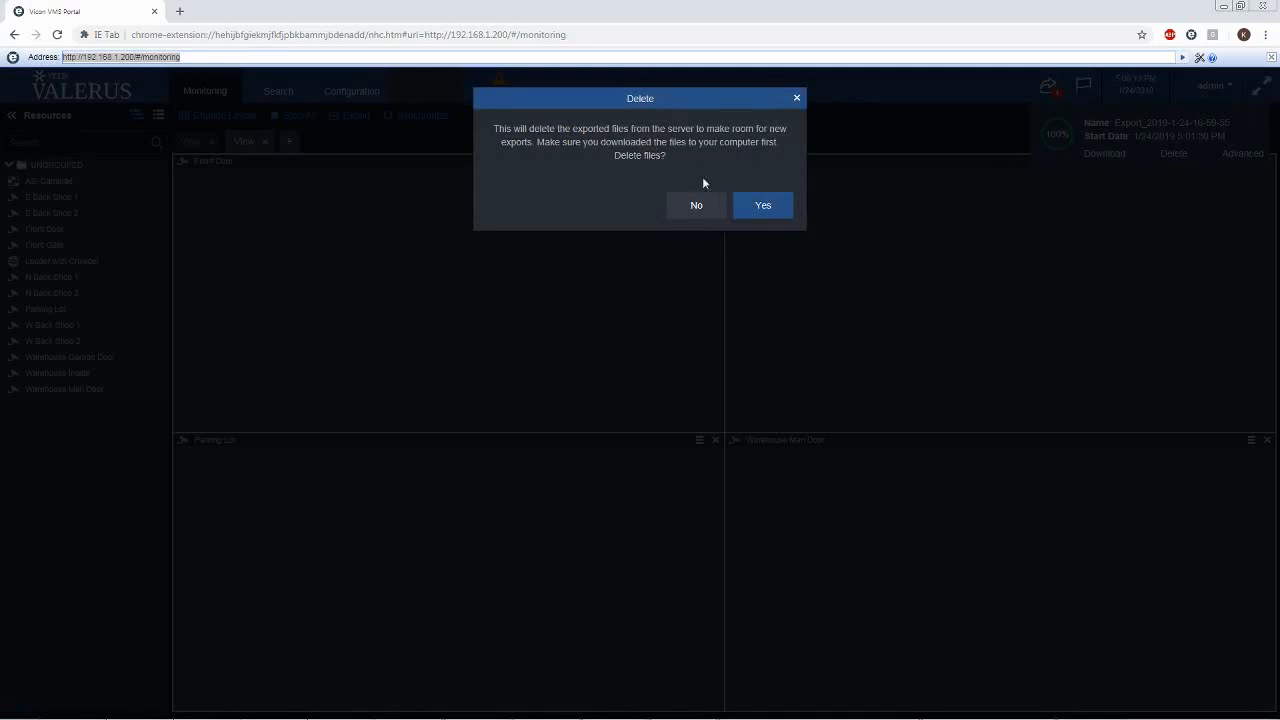
click(758, 206)
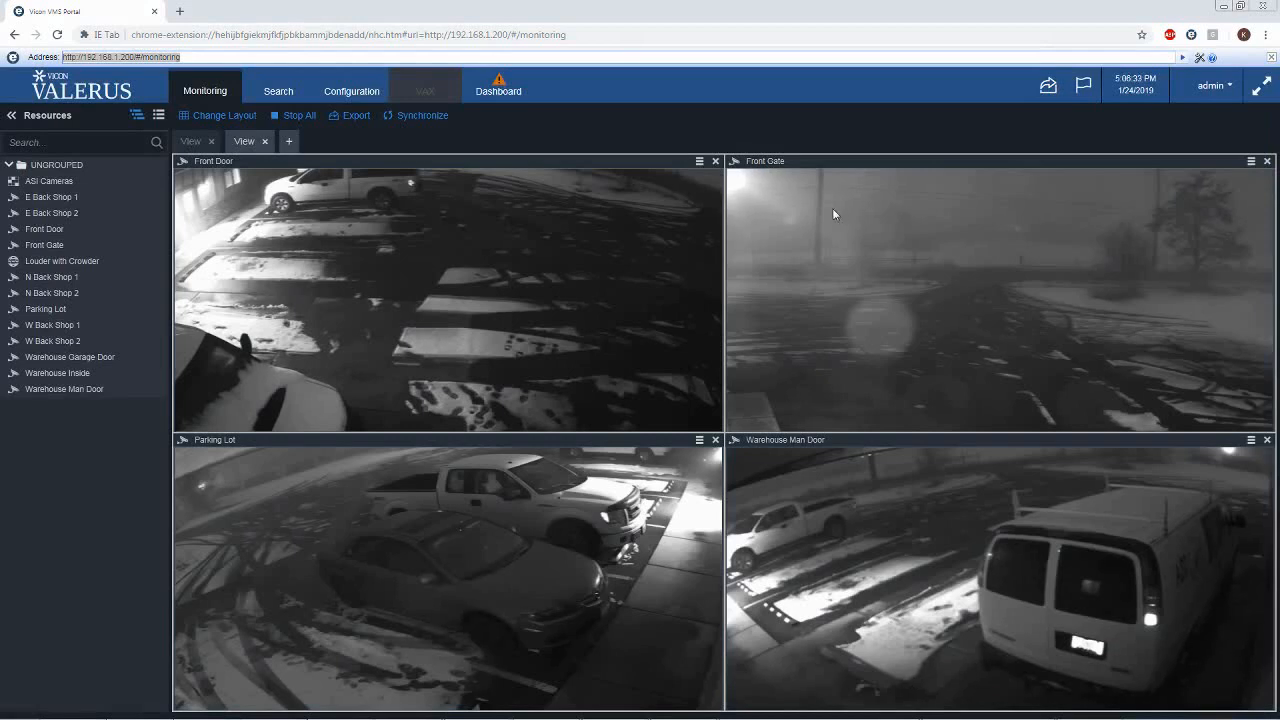
- Examine the downloaded zip and the extracted folder in D:\Export, down to the Parking Lot MP4 in its Data subfolder
drag(1279, 112, 538, 117)
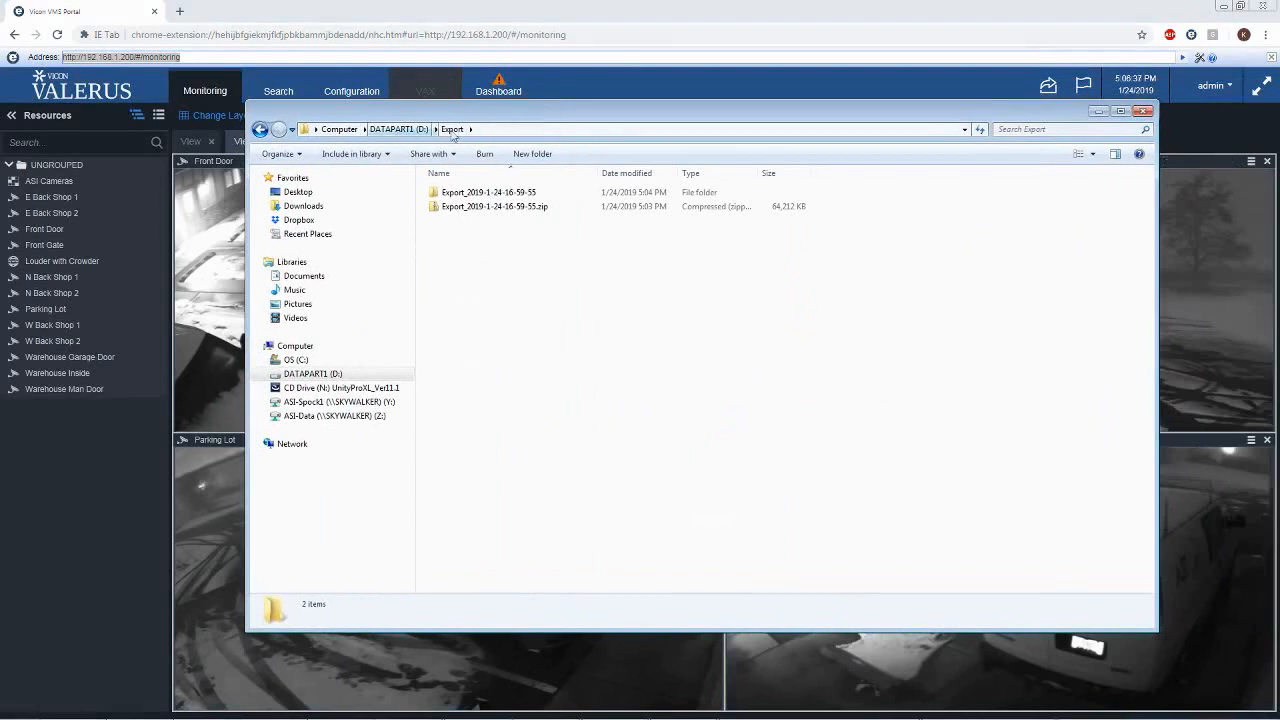
click(493, 207)
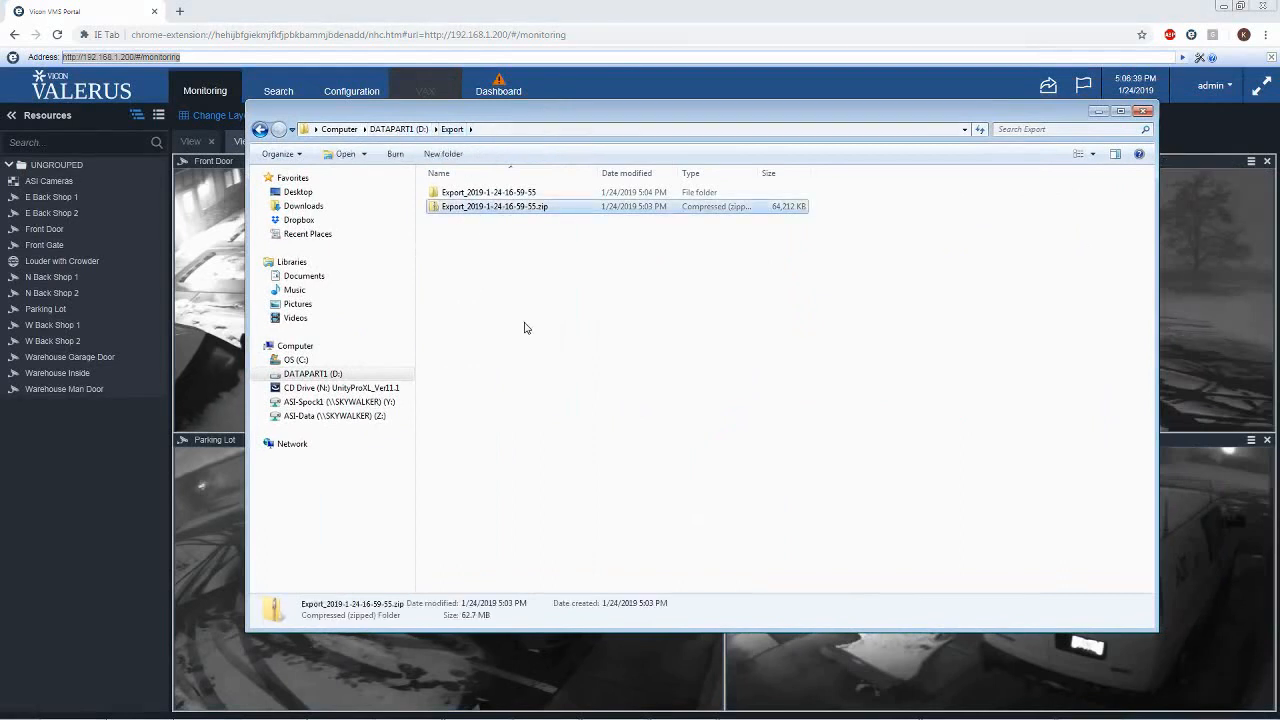
double_click(515, 194)
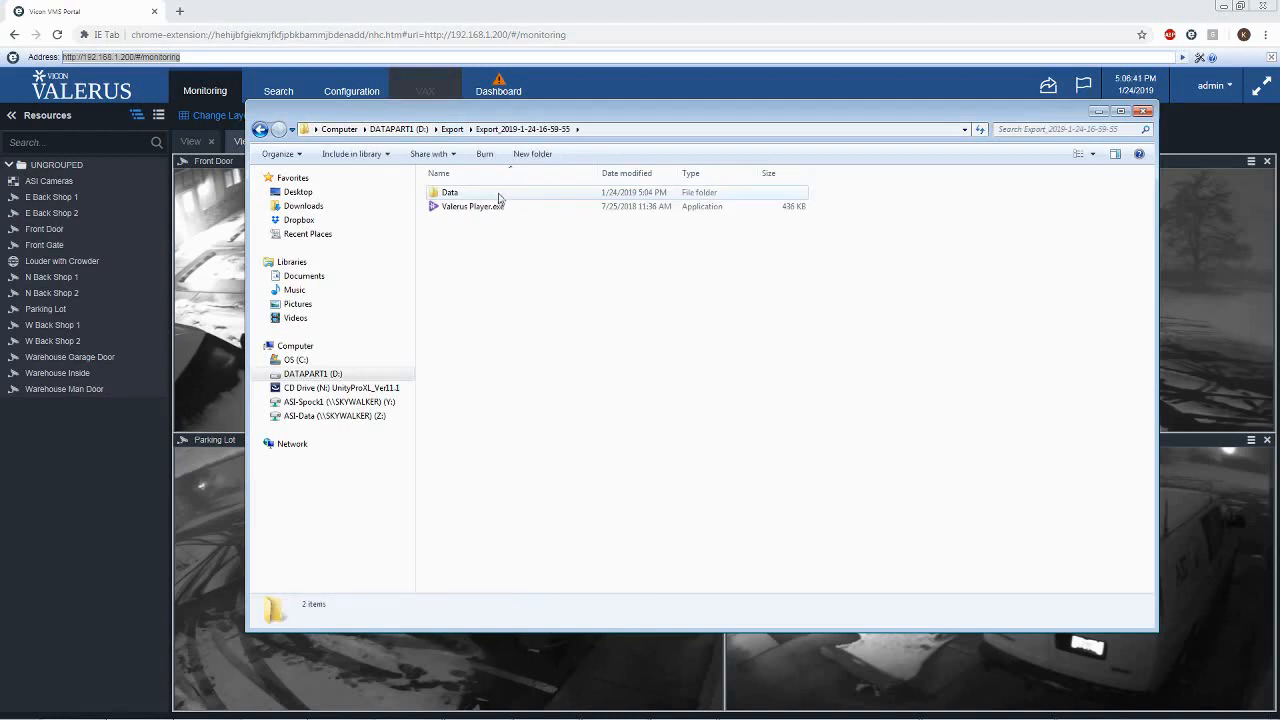
double_click(450, 193)
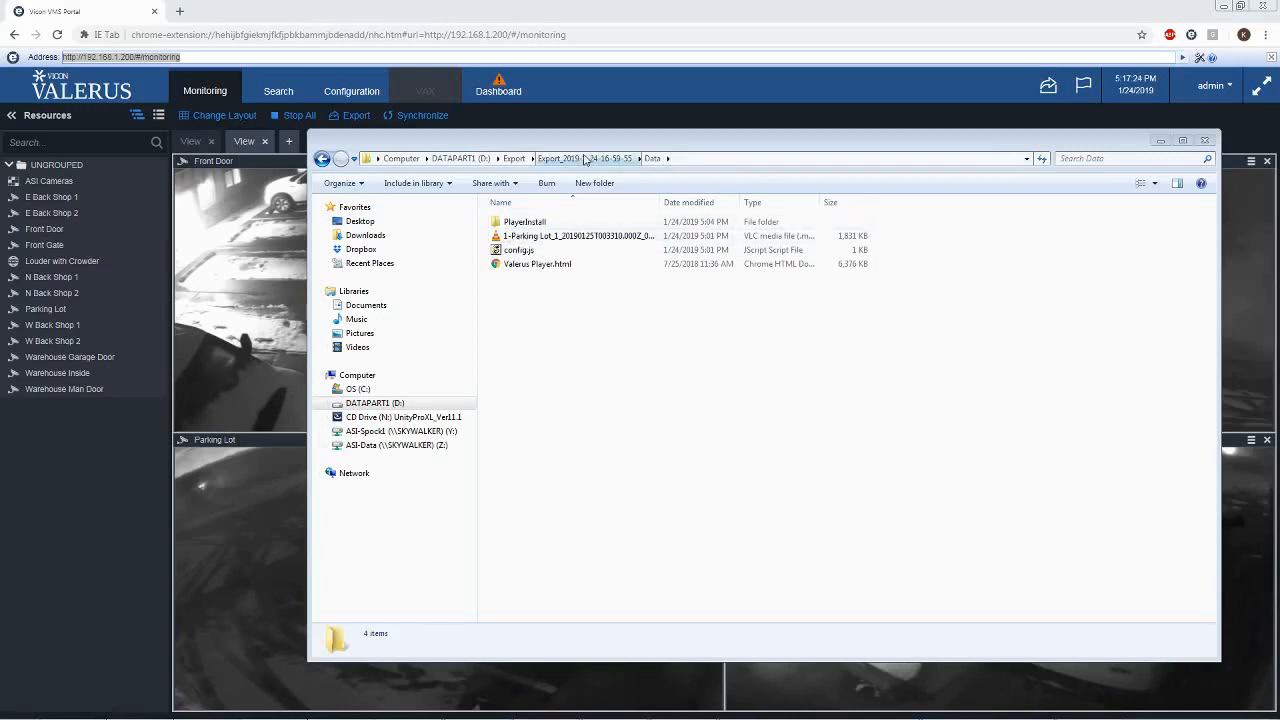
click(581, 160)
click(514, 158)
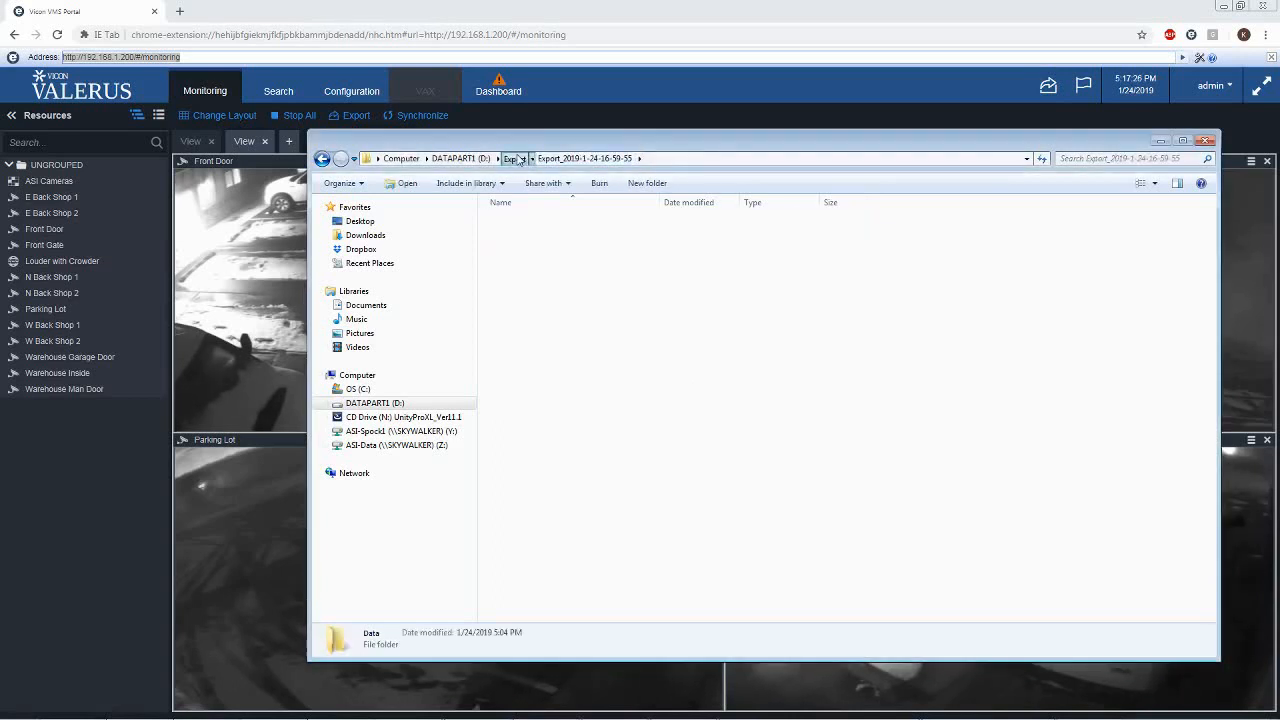
double_click(540, 224)
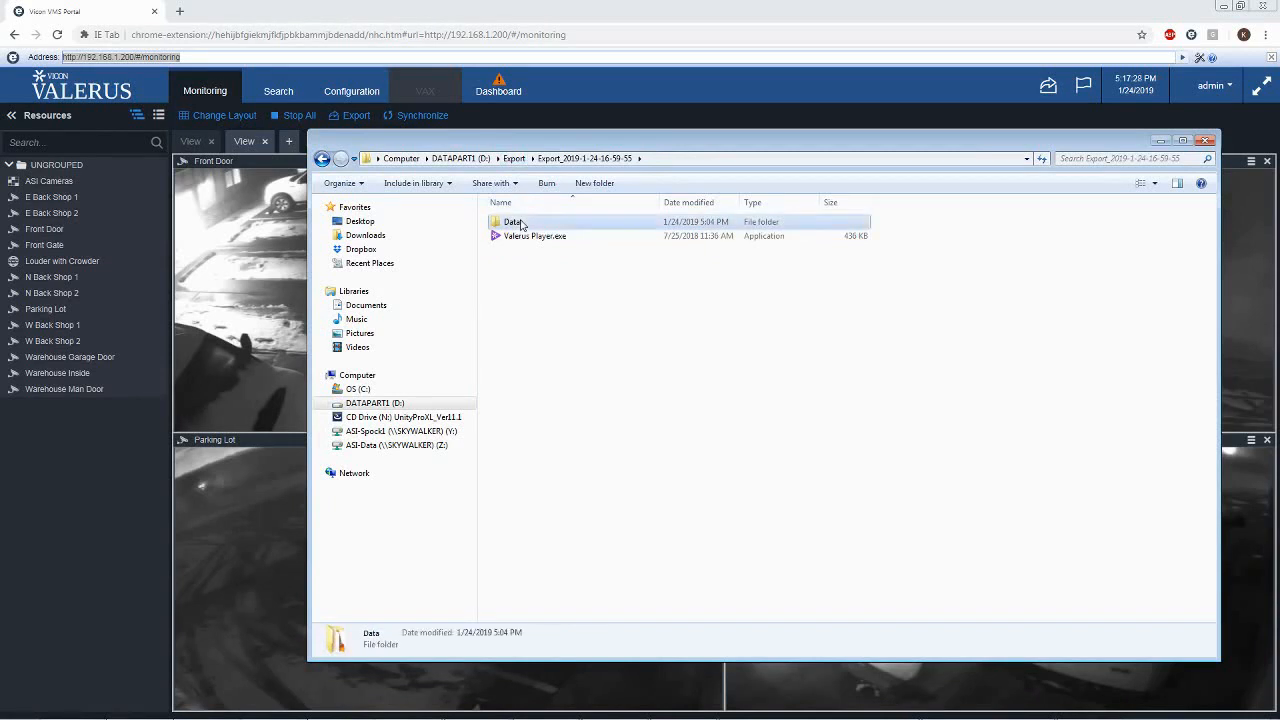
double_click(525, 222)
click(527, 238)
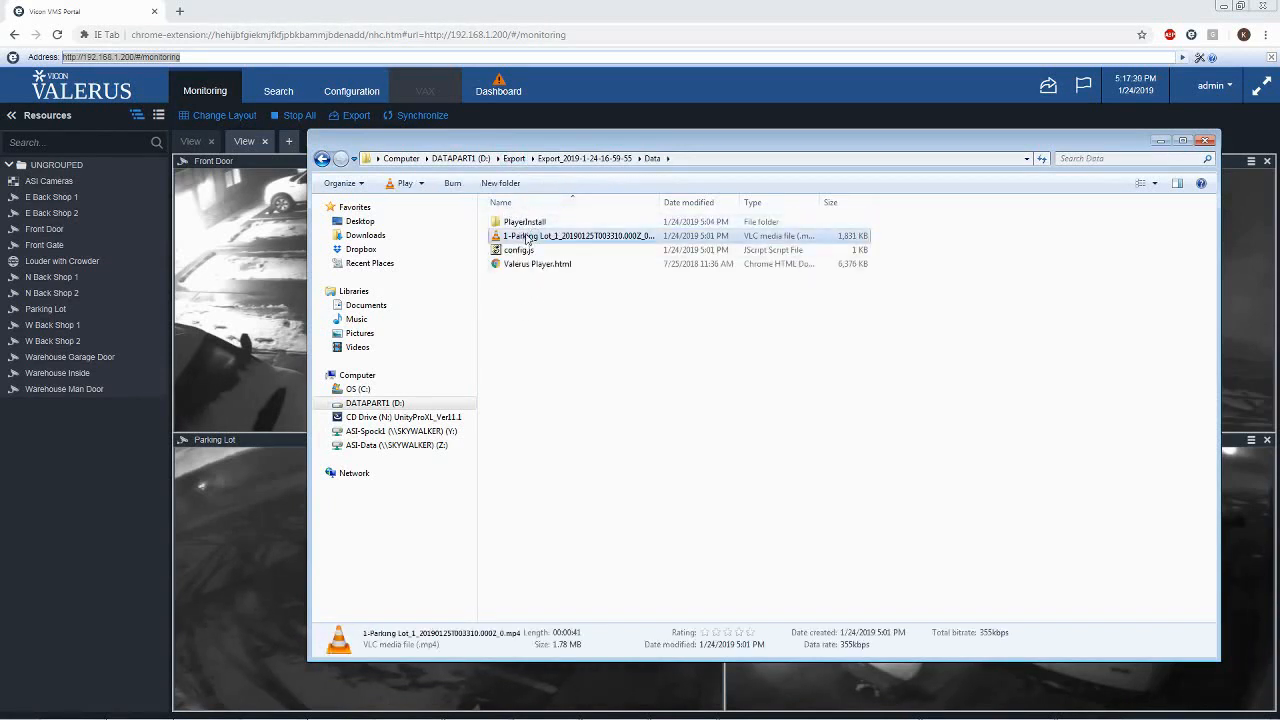
- Play the Parking Lot MP4 in VLC media player, seek forward to about 00:36, close the player and return to the Valerus portal
double_click(578, 240)
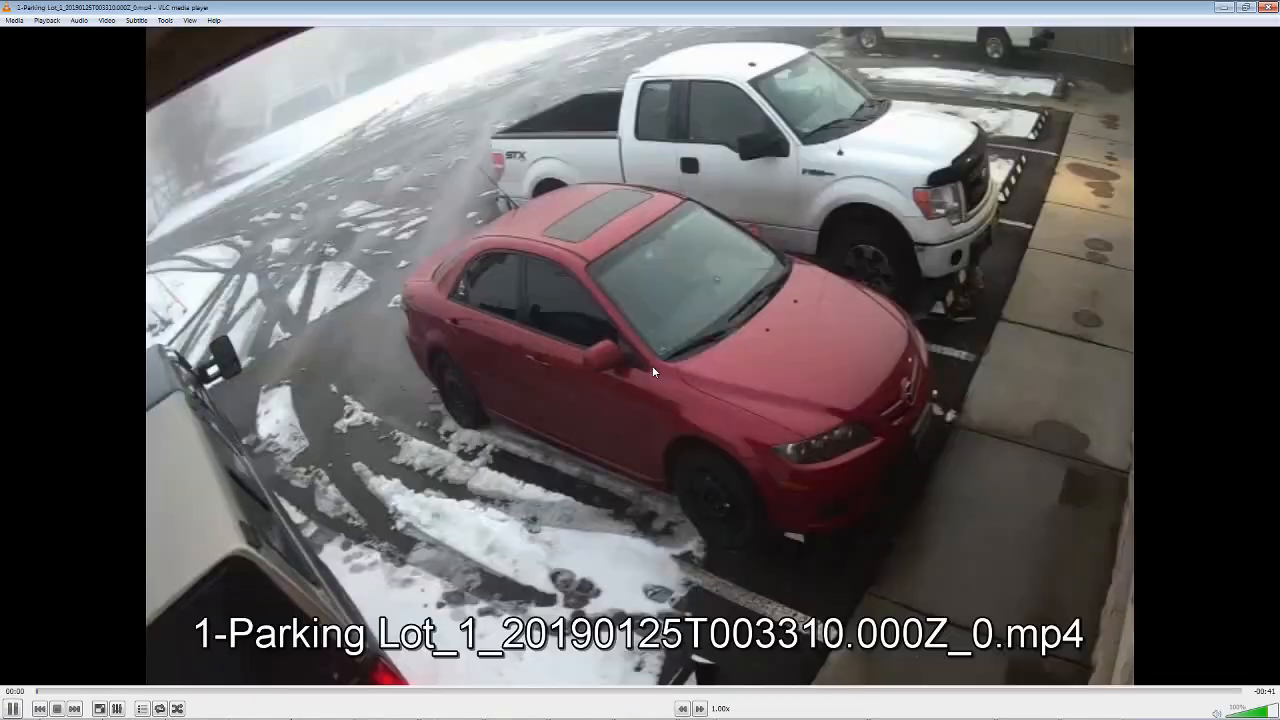
click(220, 691)
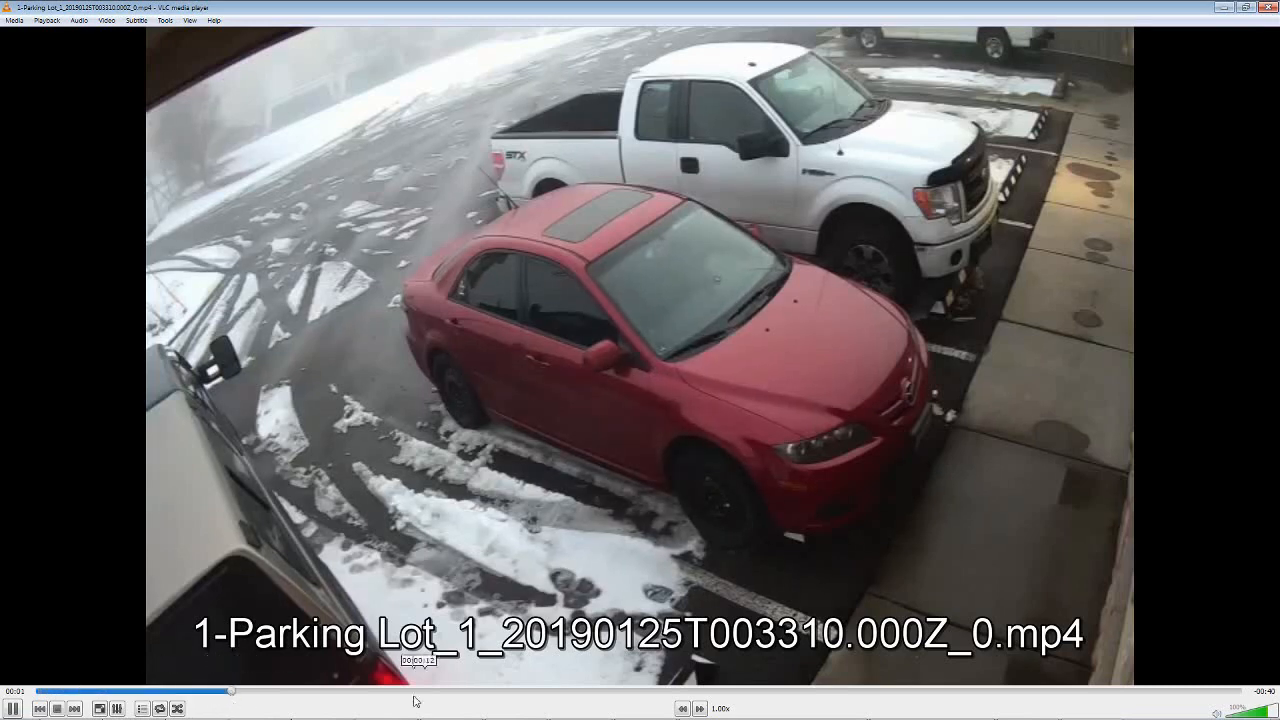
click(805, 691)
click(1112, 691)
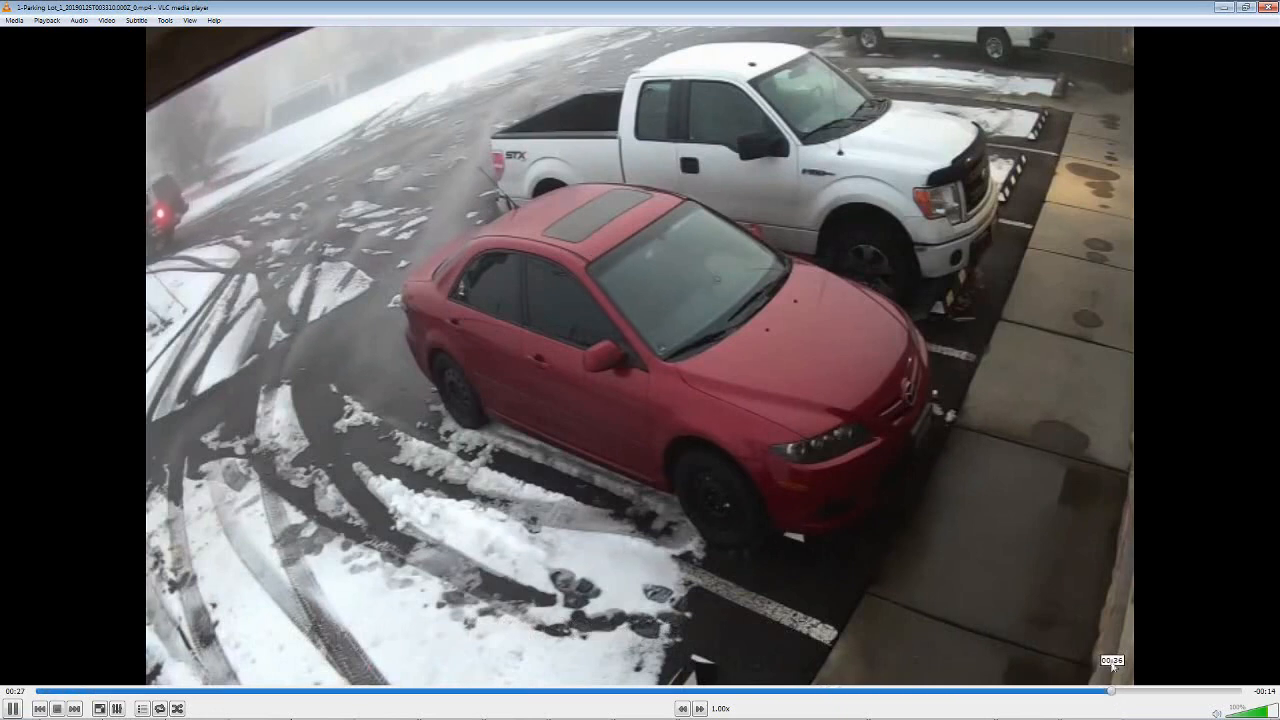
click(1272, 8)
click(651, 15)
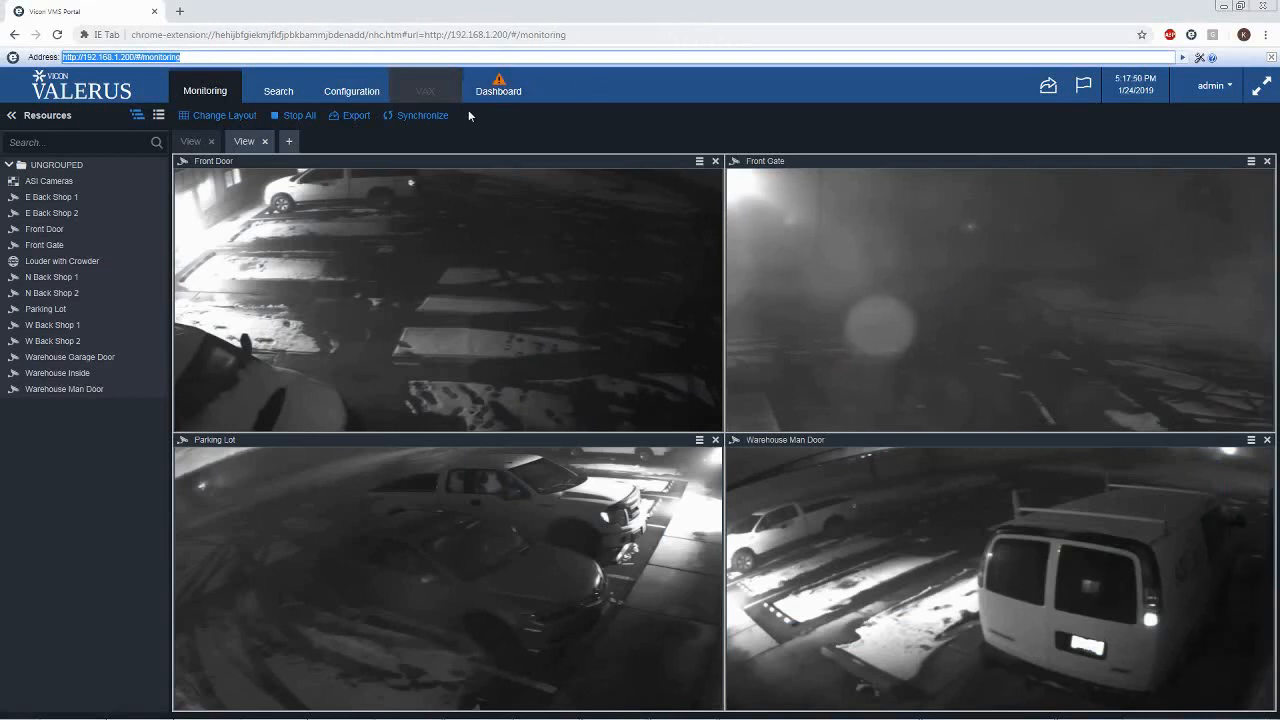
- Synchronize the four camera views and start their recorded playback from about 3:03 PM using the Front Gate timeline
click(414, 116)
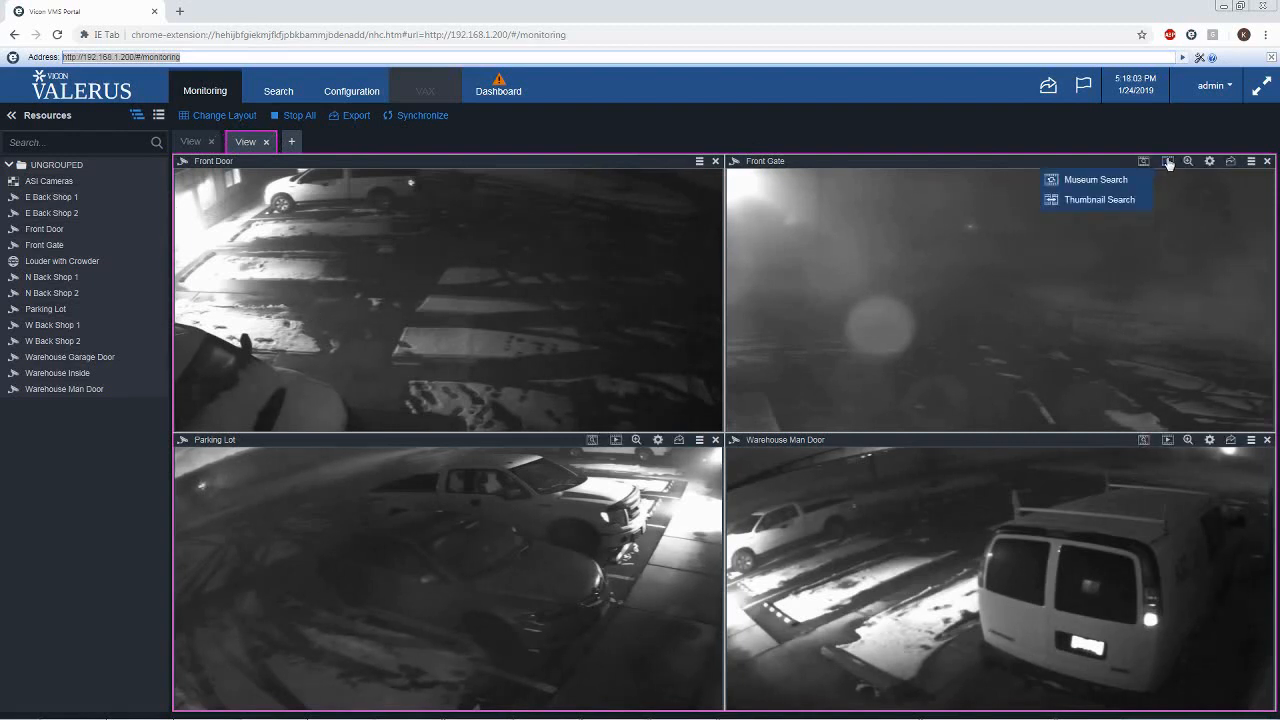
click(1168, 162)
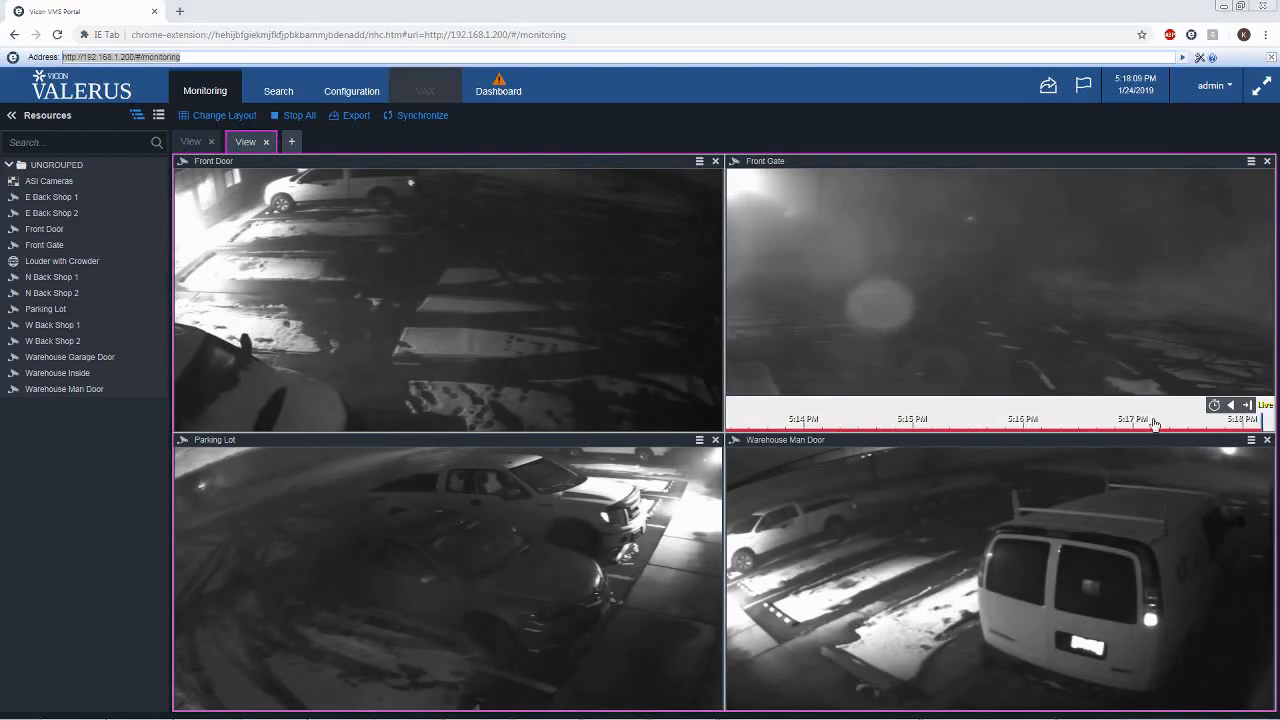
scroll(880, 425, down, 5)
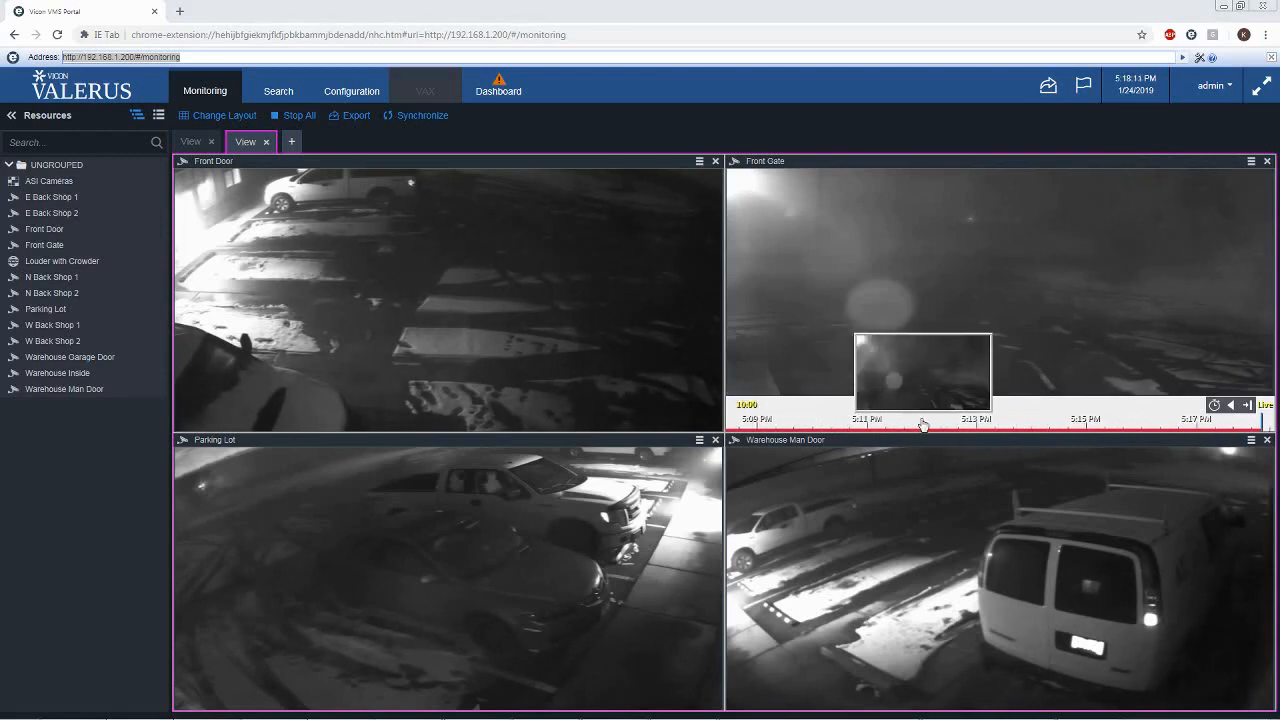
scroll(922, 425, down, 2)
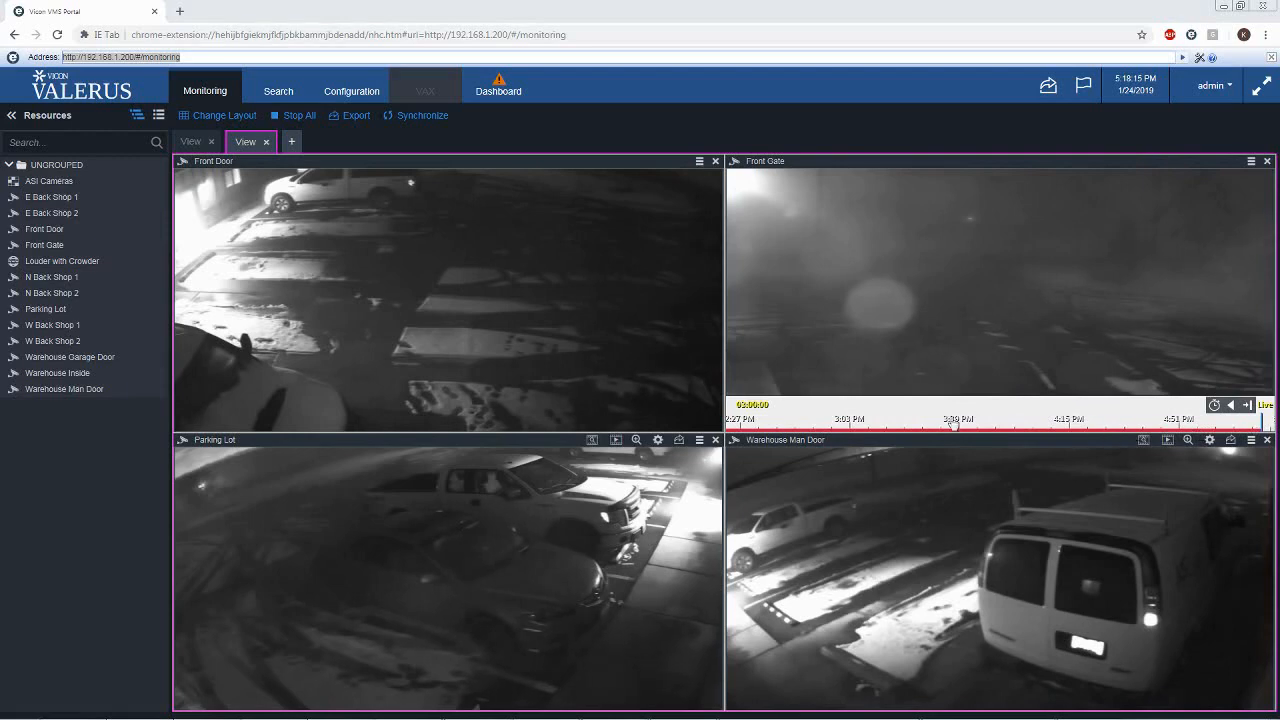
click(850, 427)
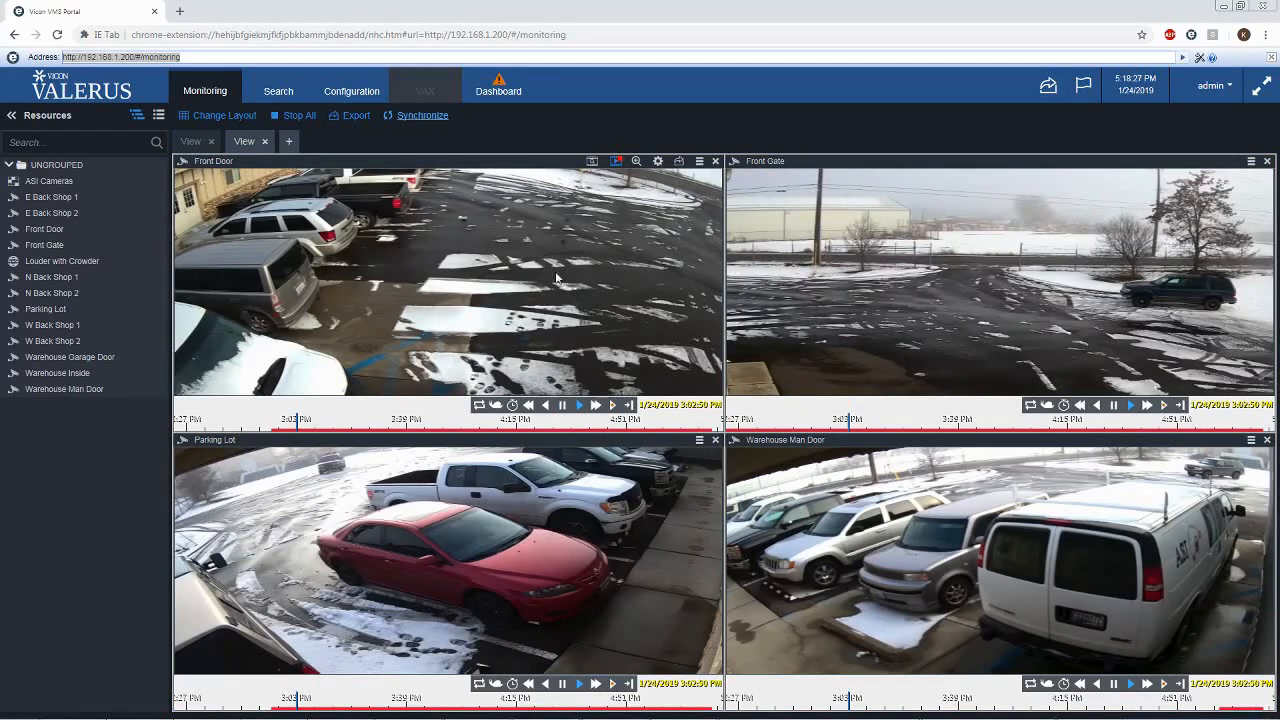
- With synchronization off, seek only the Front Gate playback to about 4:32 PM and further ahead on its timeline
click(684, 443)
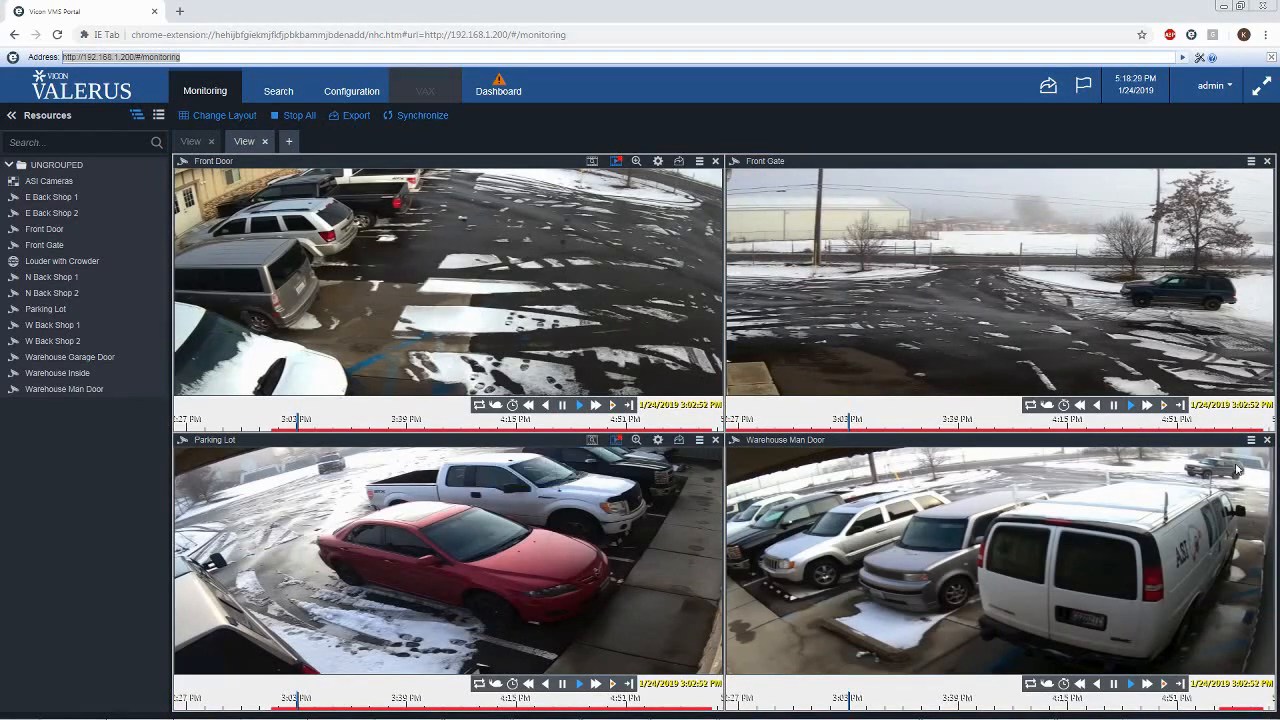
click(1120, 428)
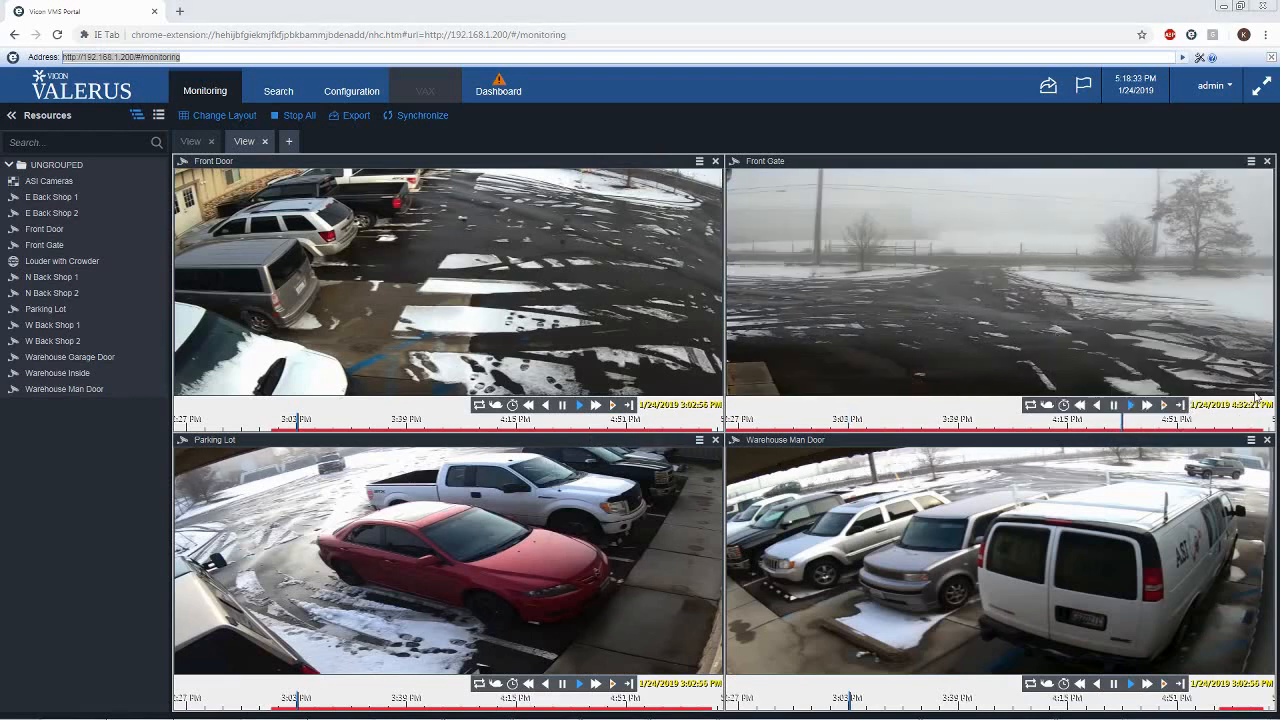
click(1233, 429)
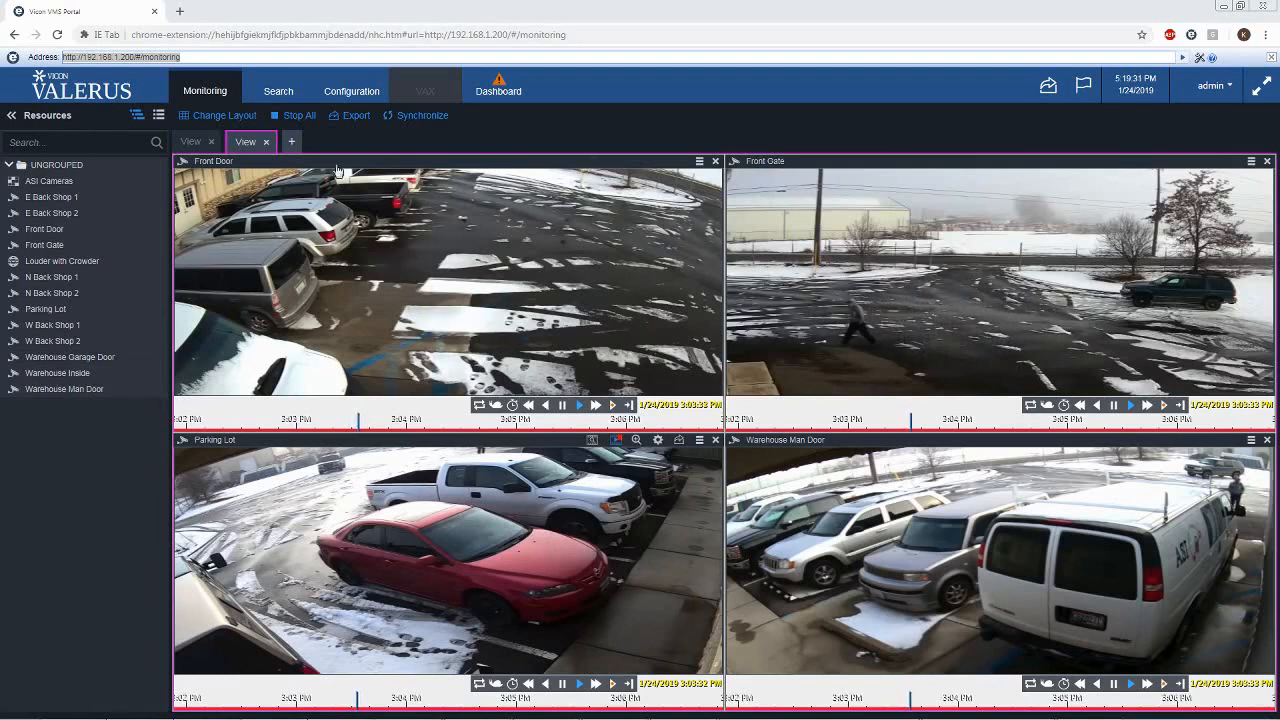
- Start an export from the synchronized four-camera view
click(356, 116)
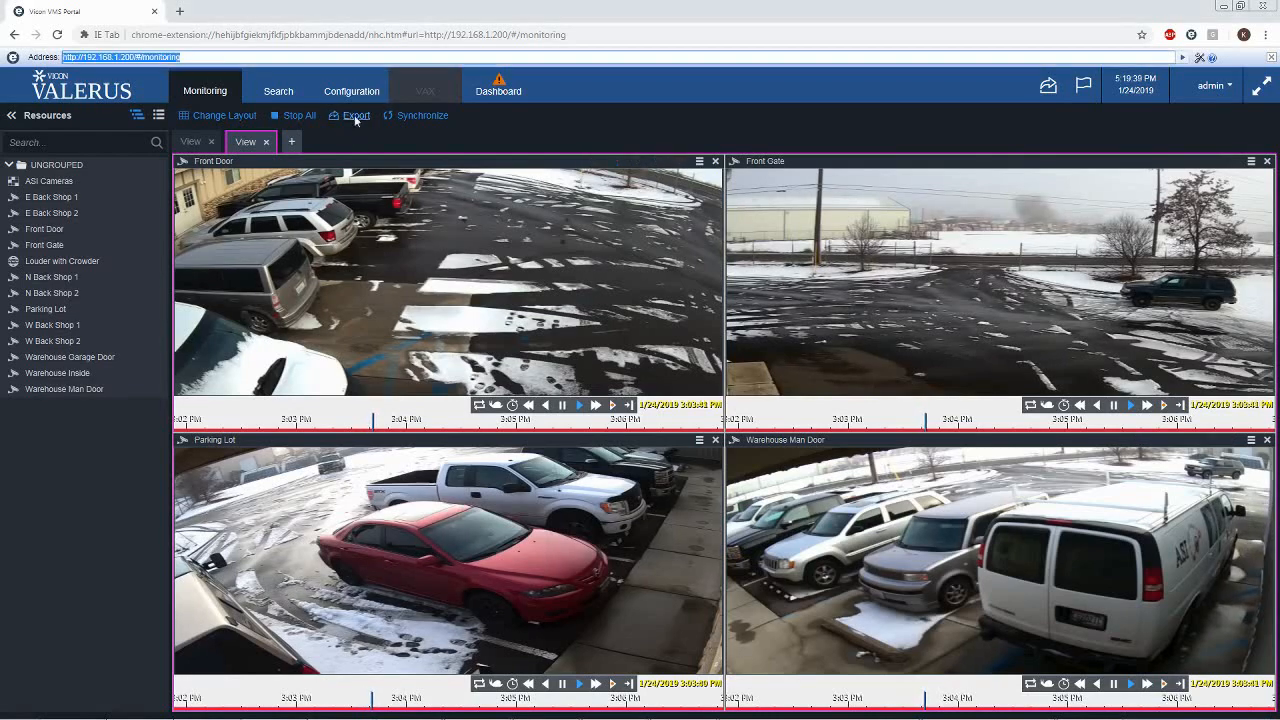